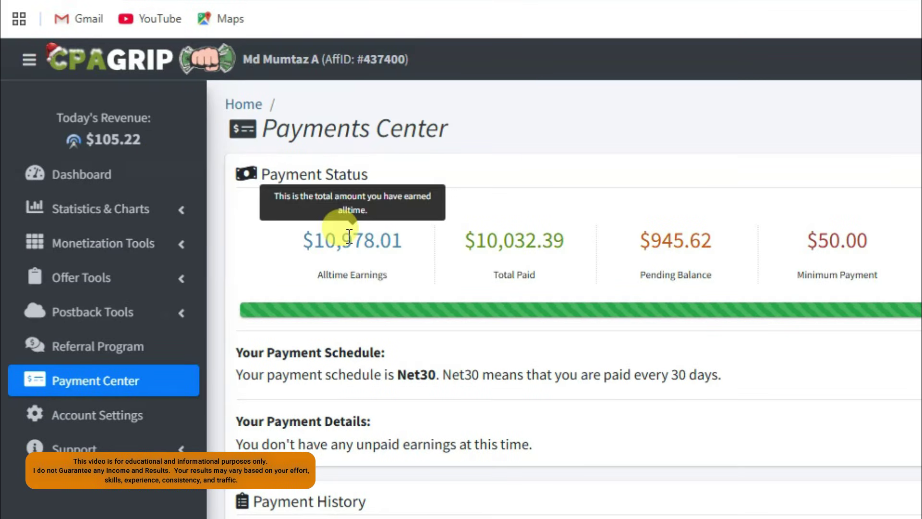
# Examine the Payments Center's payment status, including all-time earnings, total paid, pending balance and minimum payment
pyautogui.moveTo(458, 238)
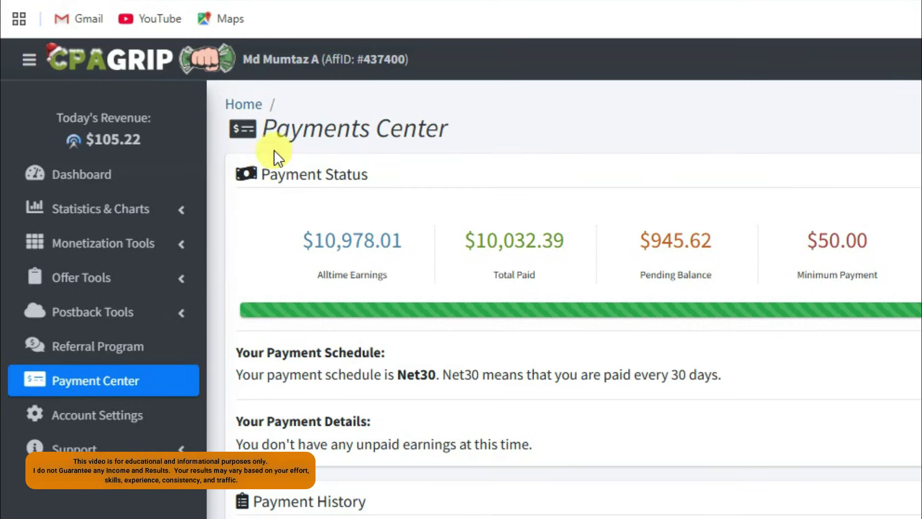
pyautogui.moveTo(267, 127); pyautogui.dragTo(459, 127)
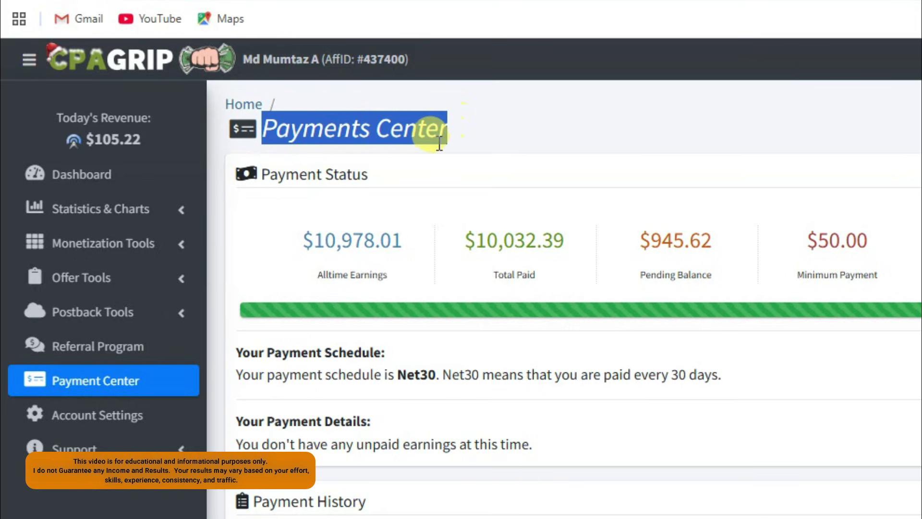
pyautogui.click(280, 185)
pyautogui.moveTo(267, 176); pyautogui.dragTo(376, 164)
pyautogui.click(376, 164)
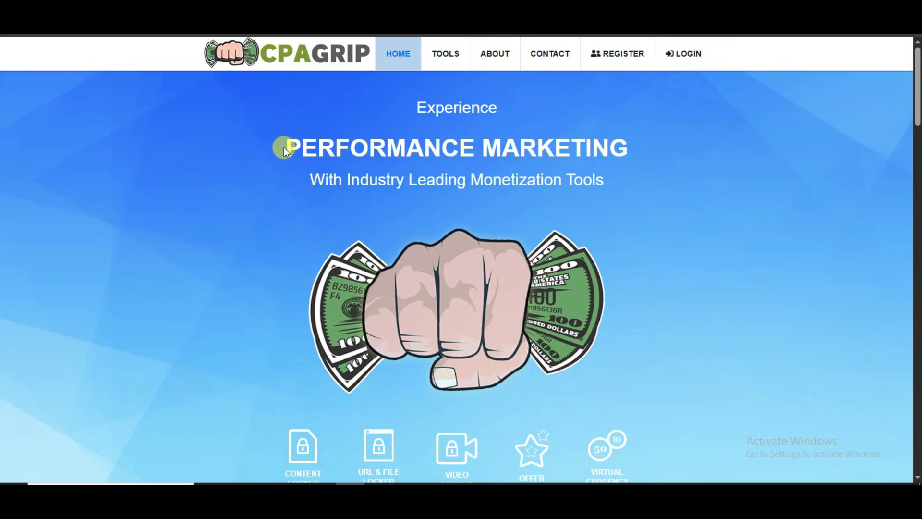
# Look through the public CPAGrip homepage, from the Performance Marketing headline and locker tools down to the publisher testimonials
pyautogui.moveTo(284, 147); pyautogui.dragTo(625, 132)
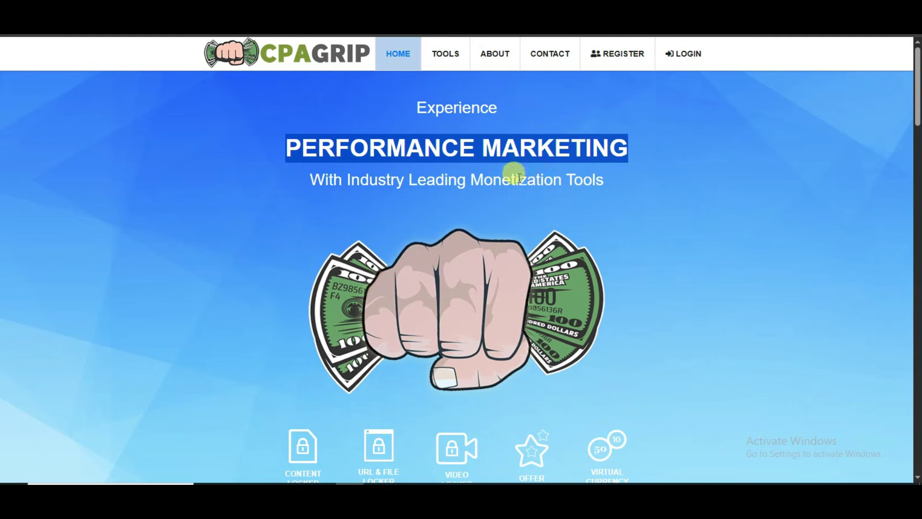
pyautogui.scroll(-3, 337, 341)
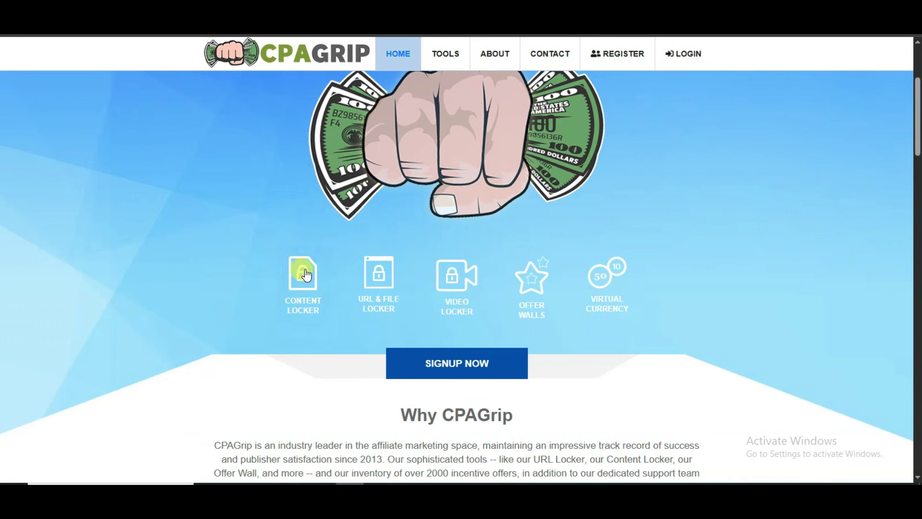
pyautogui.scroll(-7, 394, 201)
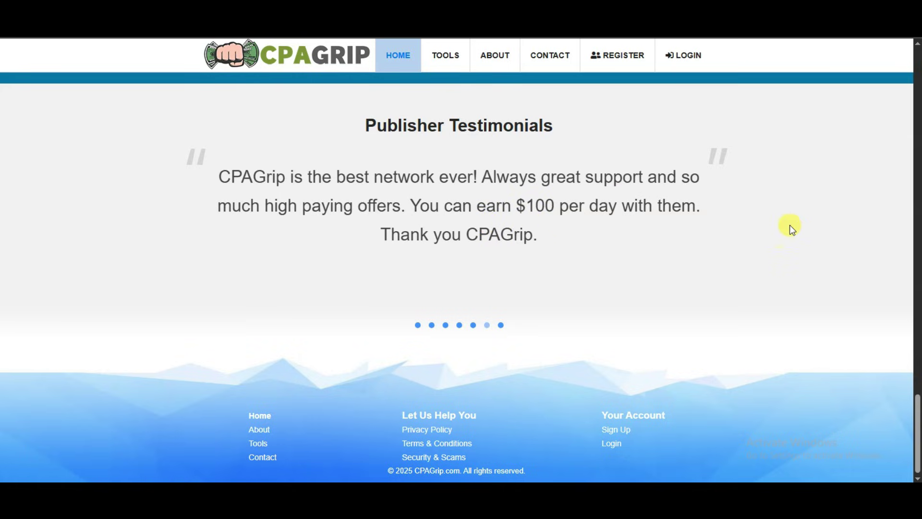
pyautogui.scroll(10, 749, 235)
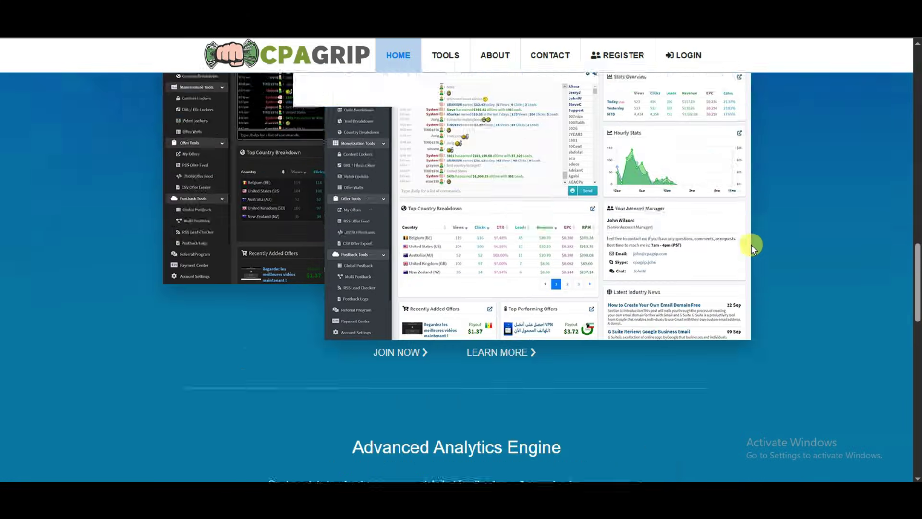
pyautogui.scroll(10, 751, 244)
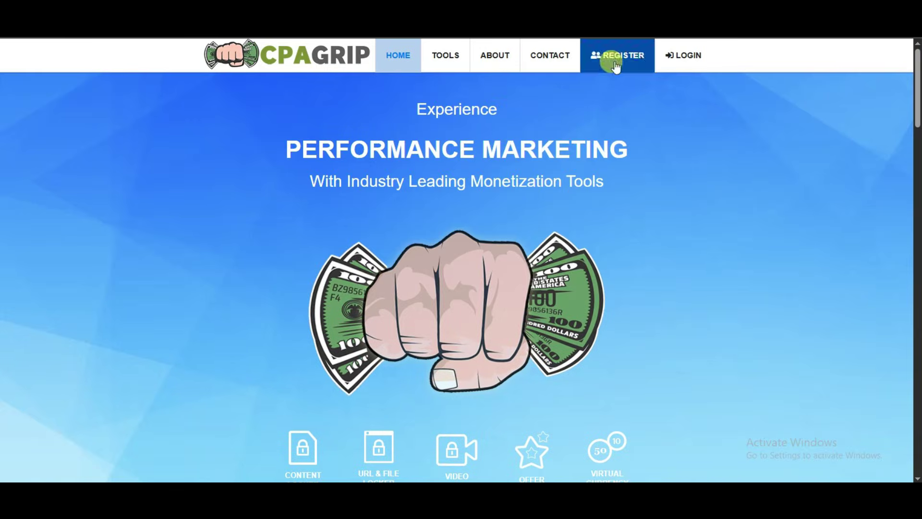
# Open the registration form and accept the Terms of Service and the agreement not to use proxy/VPN or bot software
pyautogui.click(615, 62)
pyautogui.scroll(-3, 411, 197)
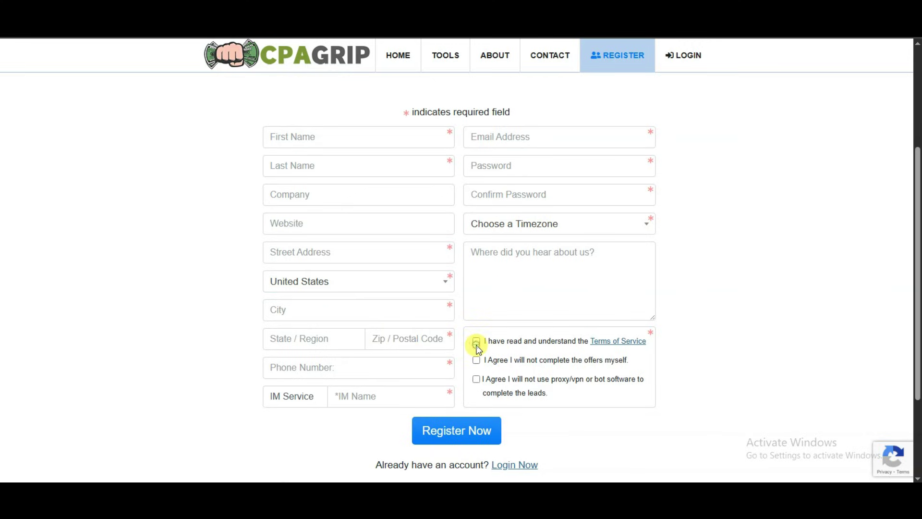
pyautogui.click(476, 380)
pyautogui.click(475, 341)
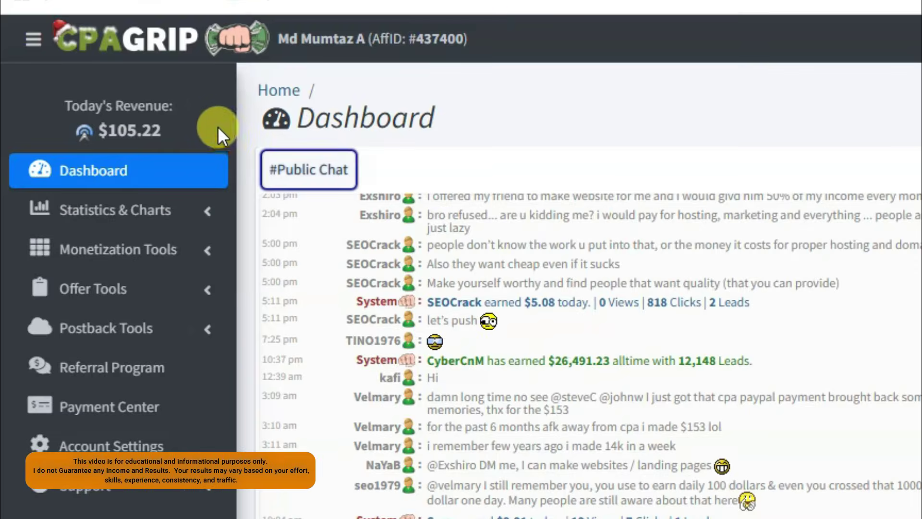
# Open the My Offers list in the publisher account and filter it by the country US | United States
pyautogui.click(182, 294)
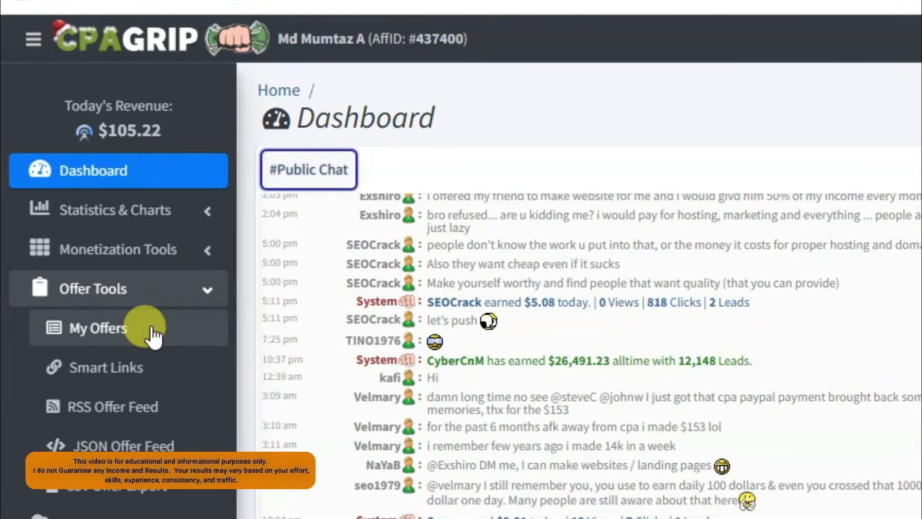
pyautogui.click(128, 329)
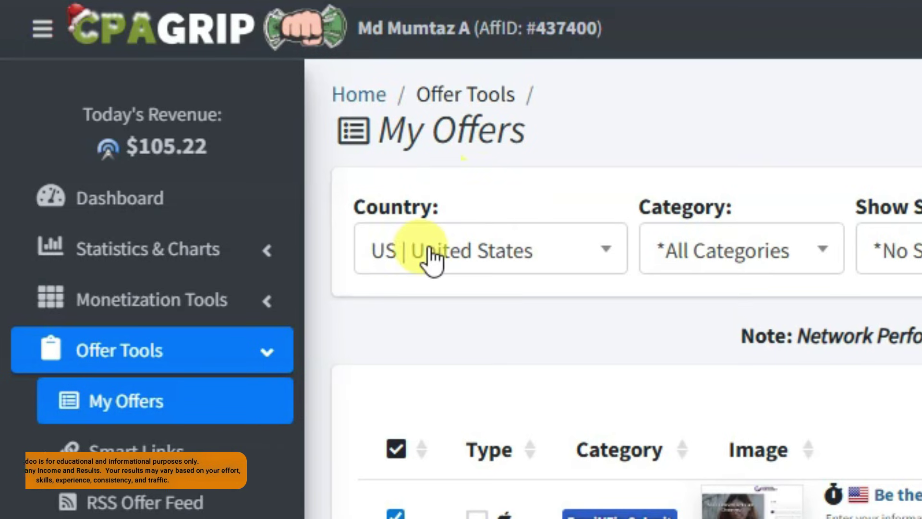
pyautogui.click(494, 259)
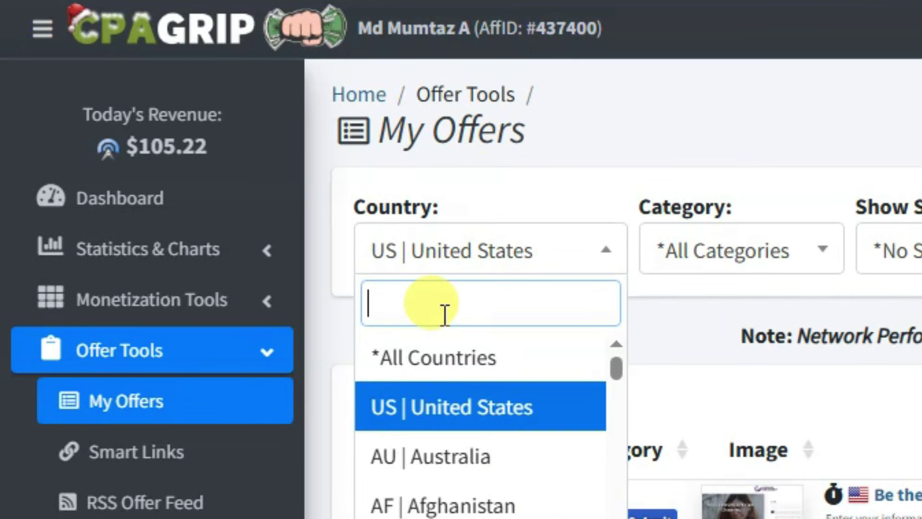
pyautogui.click(479, 405)
# Review the US offers and their payouts, and open the details of the "Be the one to get a 7-Eleven Gift Card!" offer
pyautogui.scroll(-3, 520, 247)
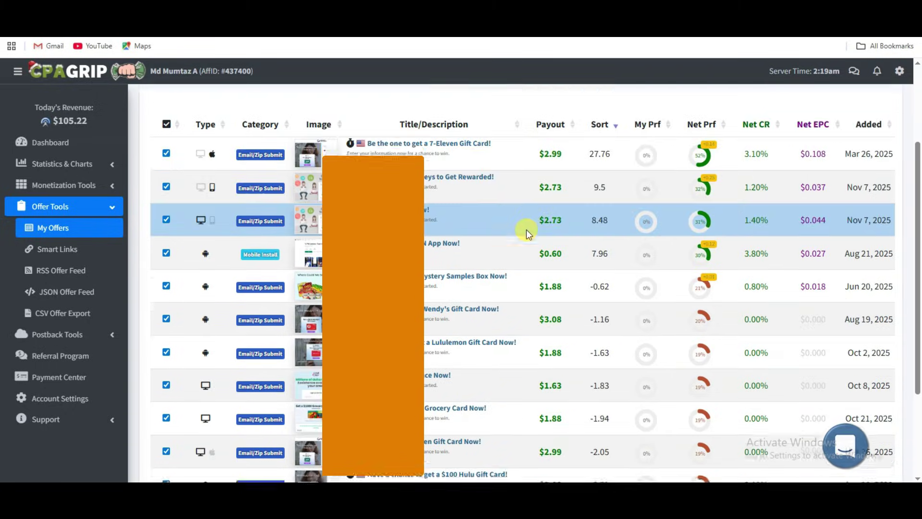
pyautogui.scroll(-5, 533, 221)
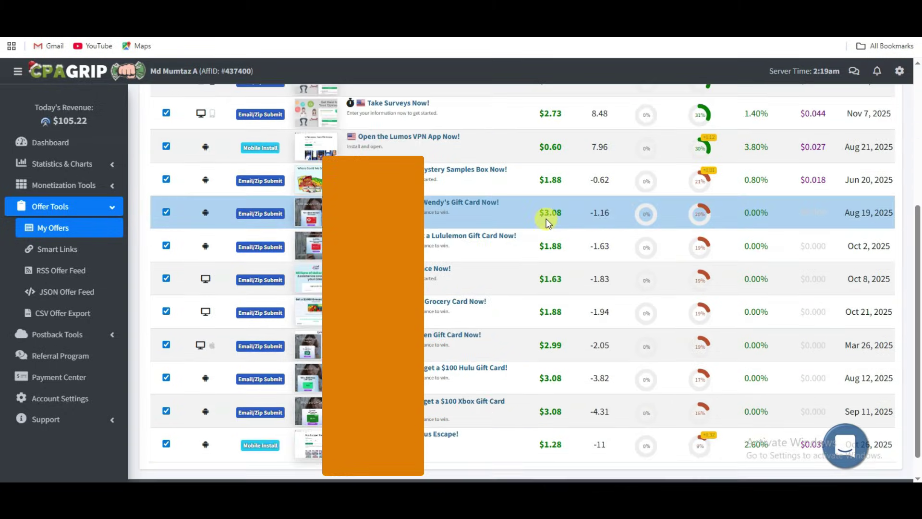
pyautogui.scroll(8, 534, 249)
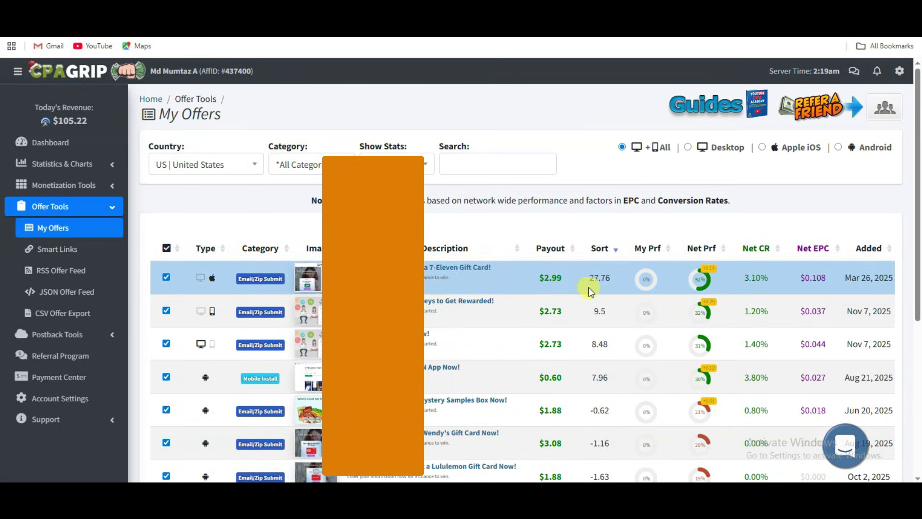
pyautogui.click(441, 272)
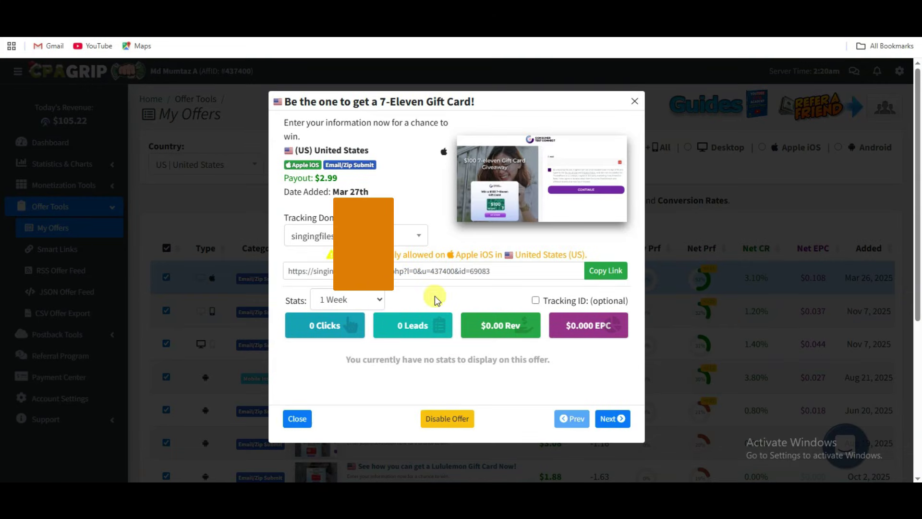
# Read the 7-Eleven Gift Card offer's title and its short description
pyautogui.click(286, 101)
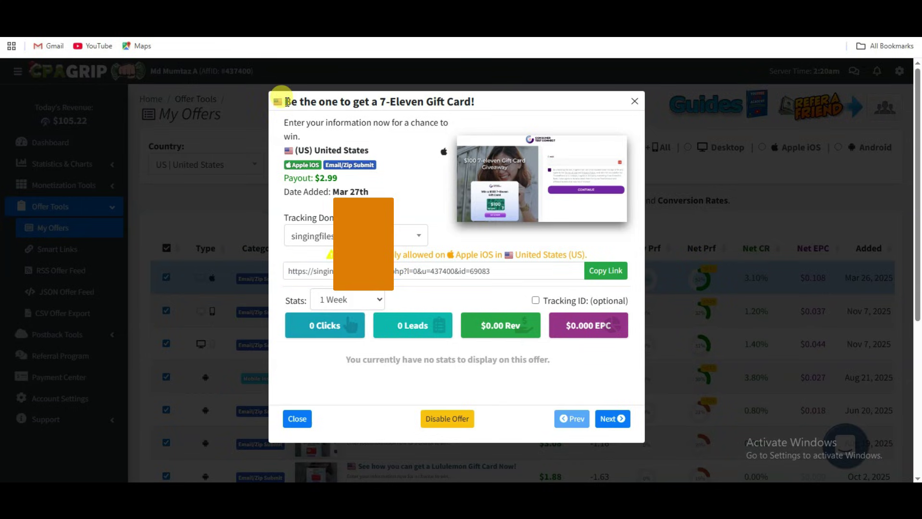
pyautogui.moveTo(307, 105); pyautogui.dragTo(470, 96)
pyautogui.click(391, 136)
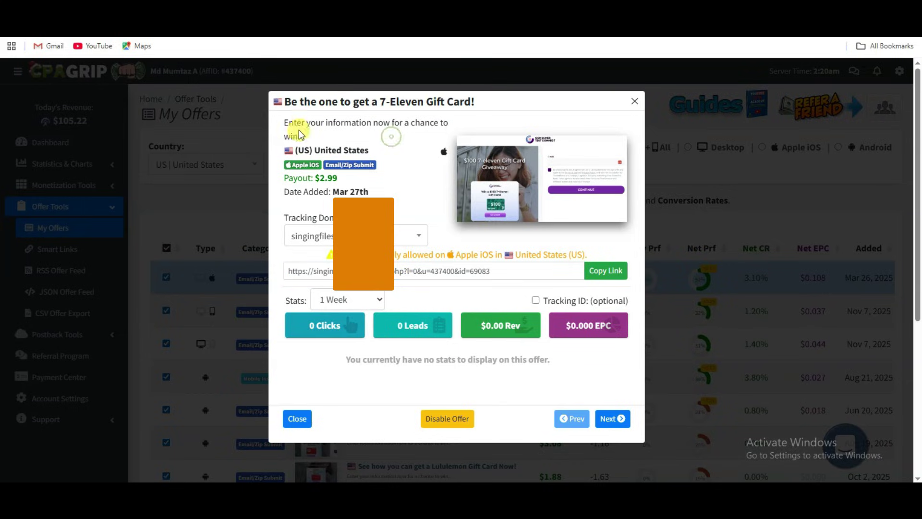
pyautogui.moveTo(283, 126); pyautogui.dragTo(309, 136)
pyautogui.click(347, 135)
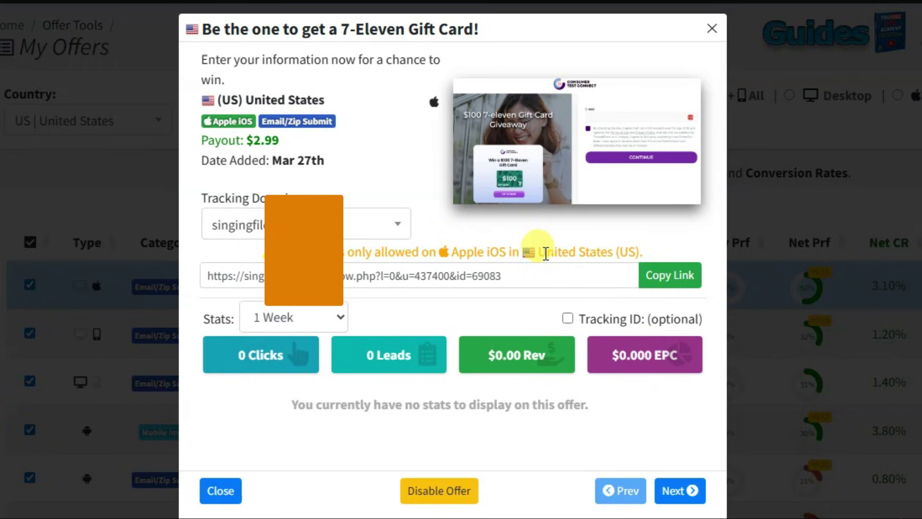
# Check the 7-Eleven offer's allowed country and device, tracking link, Email/Zip Submit category and payout
pyautogui.moveTo(546, 254); pyautogui.dragTo(625, 248)
pyautogui.moveTo(512, 274); pyautogui.dragTo(201, 275)
pyautogui.click(202, 274)
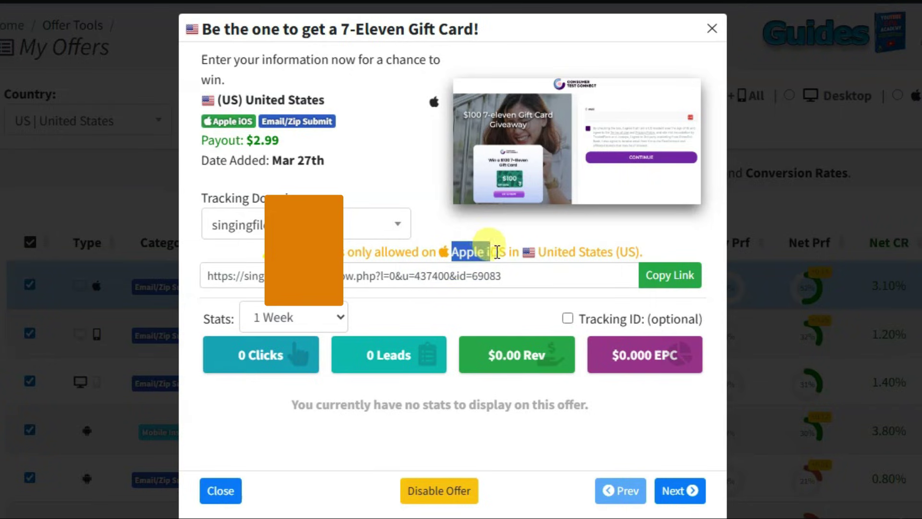
pyautogui.click(503, 246)
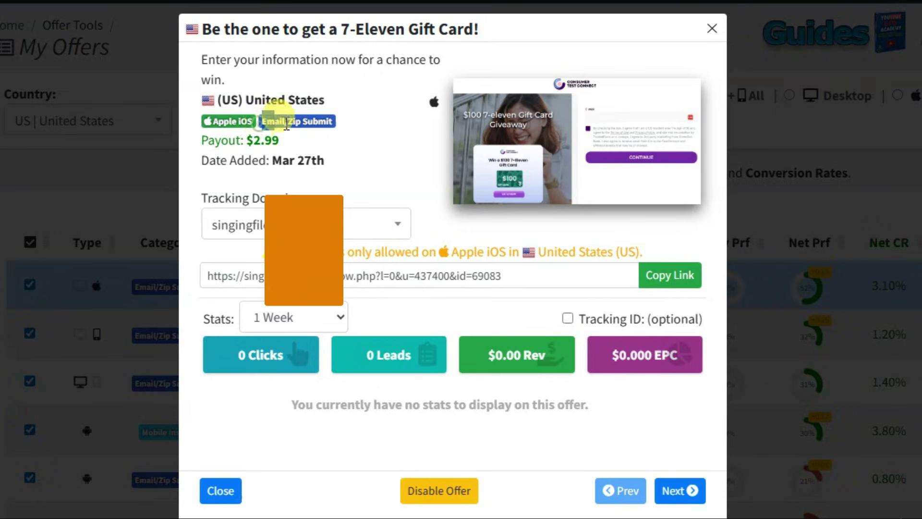
pyautogui.moveTo(287, 126); pyautogui.dragTo(331, 123)
pyautogui.click(369, 169)
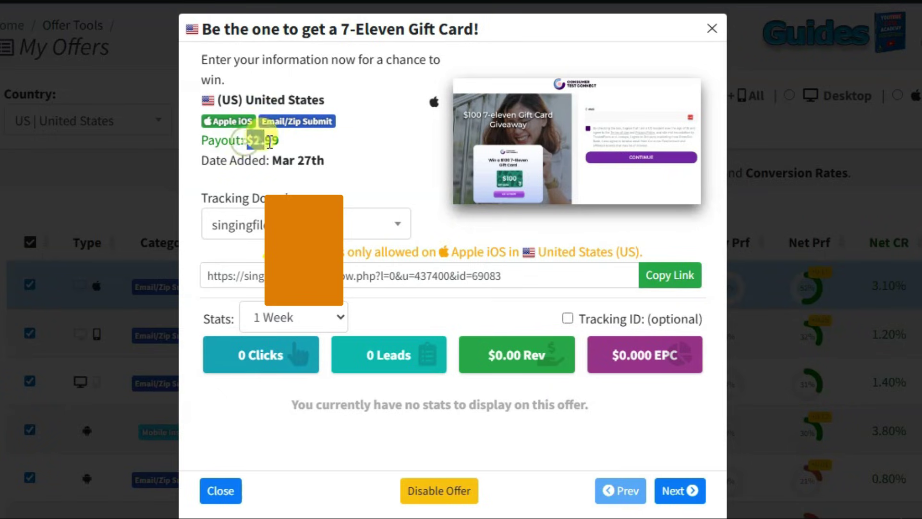
pyautogui.moveTo(270, 142); pyautogui.dragTo(286, 140)
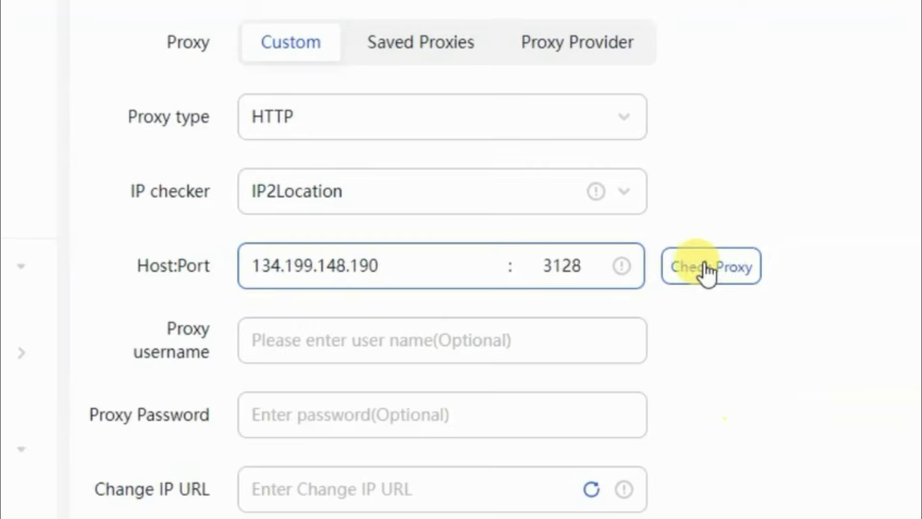
# Test the connection of the HTTP proxy 134.199.148.190 on port 3128 and look over the free proxy list
pyautogui.click(704, 269)
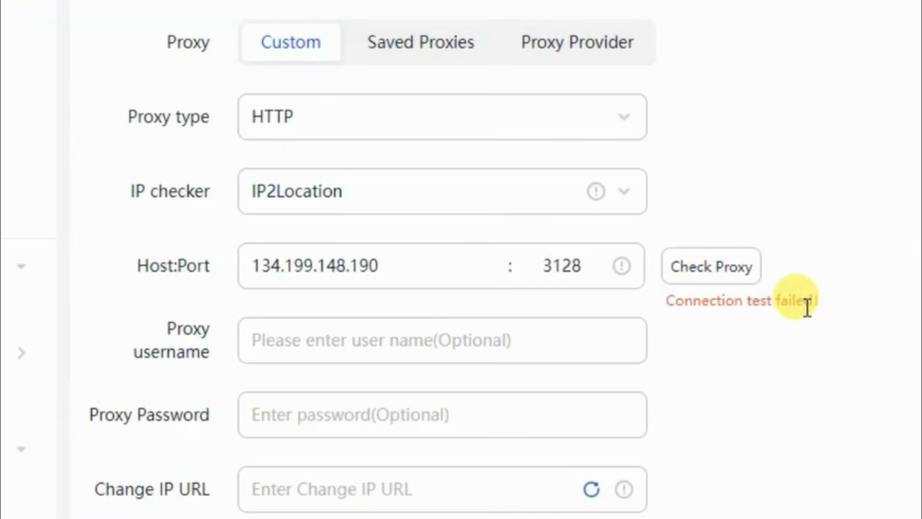
pyautogui.click(570, 285)
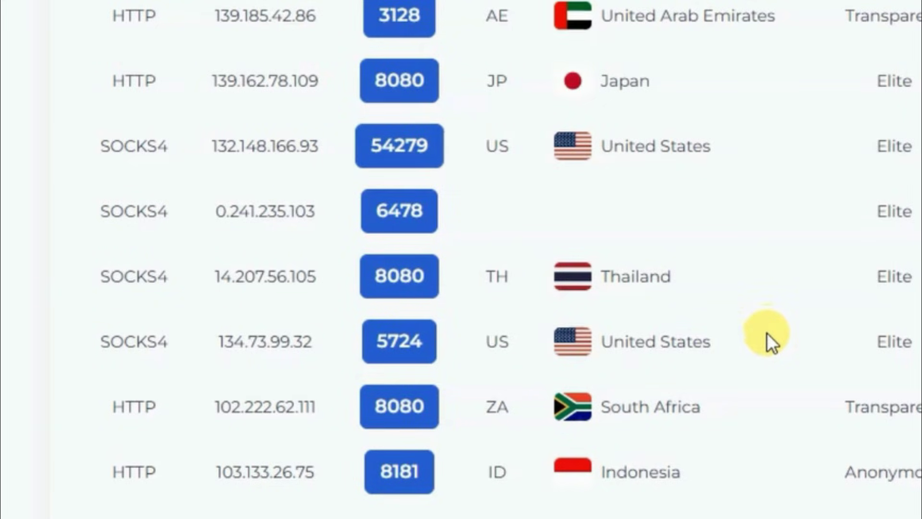
pyautogui.scroll(6, 771, 335)
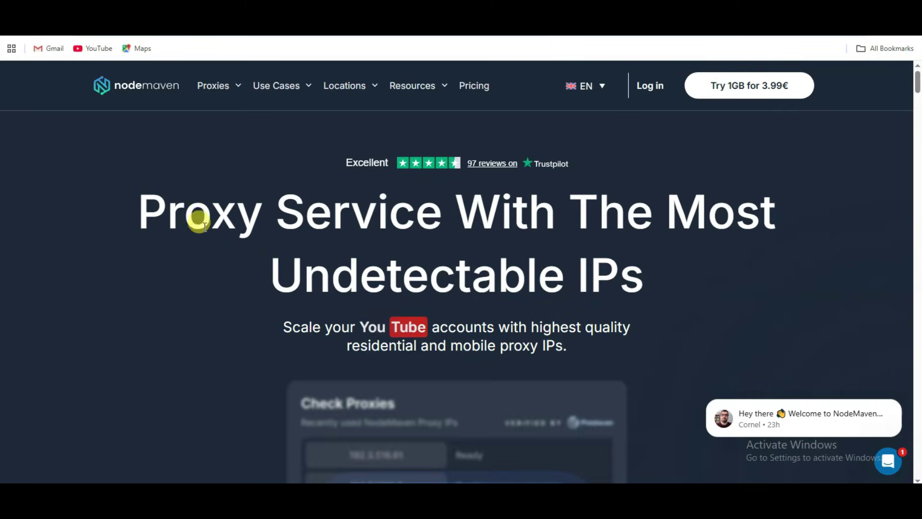
# Look over the NodeMaven homepage and open its ISP Proxies page from the footer links
pyautogui.moveTo(182, 209); pyautogui.dragTo(662, 268)
pyautogui.click(662, 265)
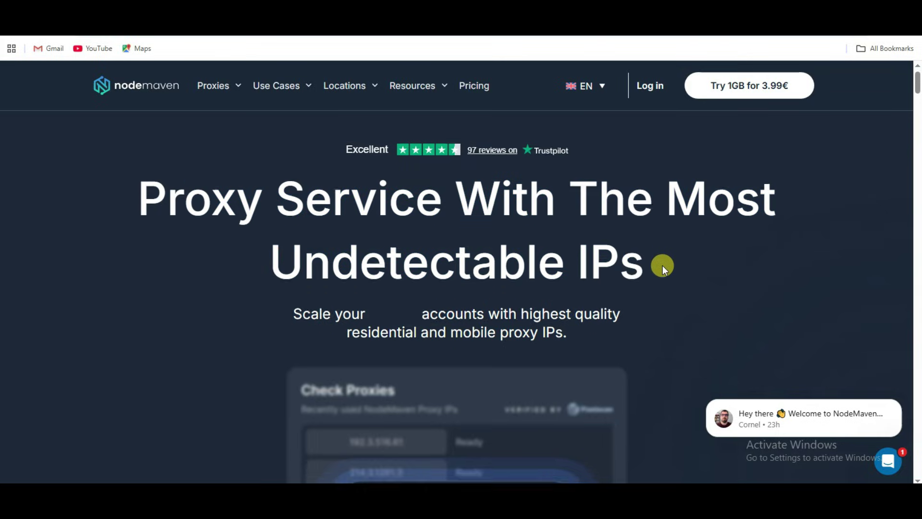
pyautogui.scroll(-5, 658, 265)
pyautogui.scroll(-10, 657, 265)
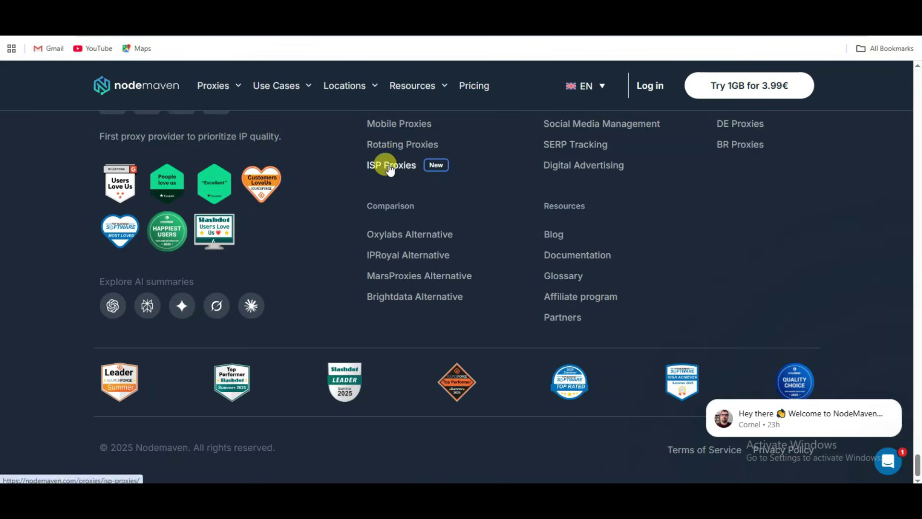
pyautogui.click(407, 168)
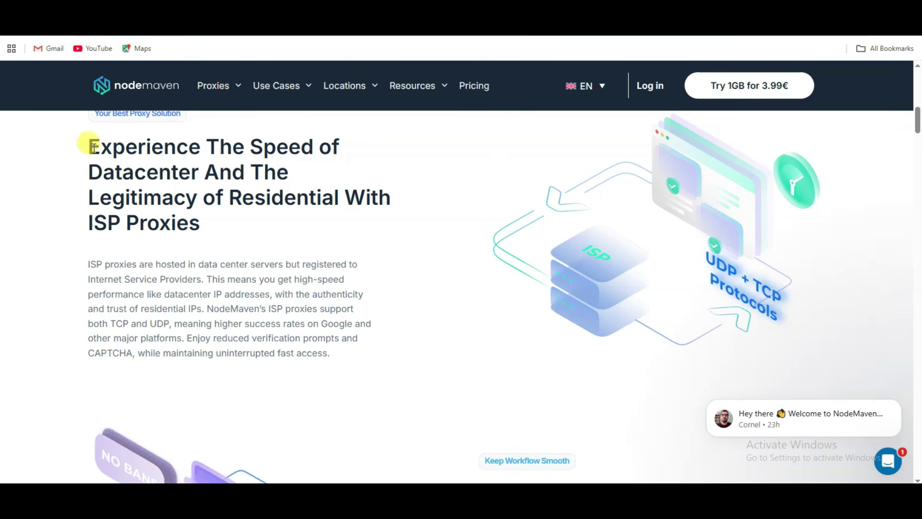
# Read the ISP proxy descriptions covering speed and legitimacy, long-lasting stable sessions, and the listed features such as unlimited traffic
pyautogui.moveTo(114, 159); pyautogui.dragTo(376, 354)
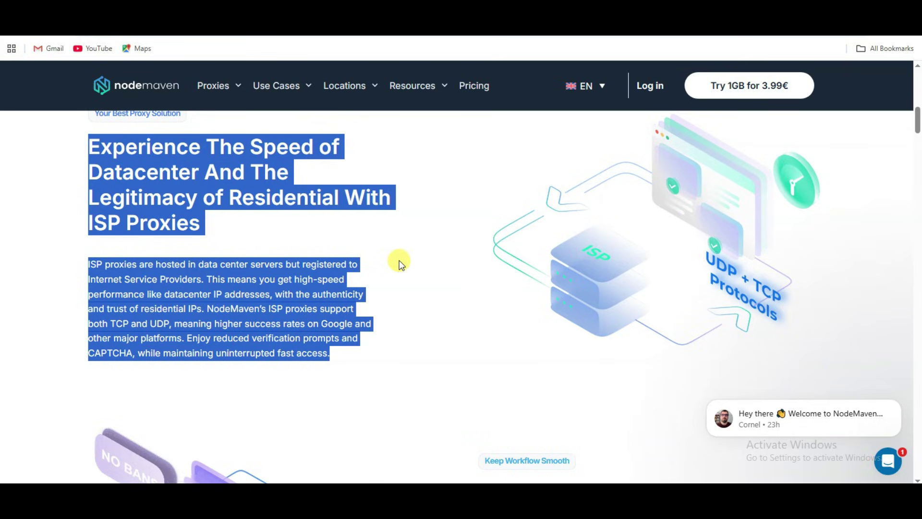
pyautogui.click(416, 276)
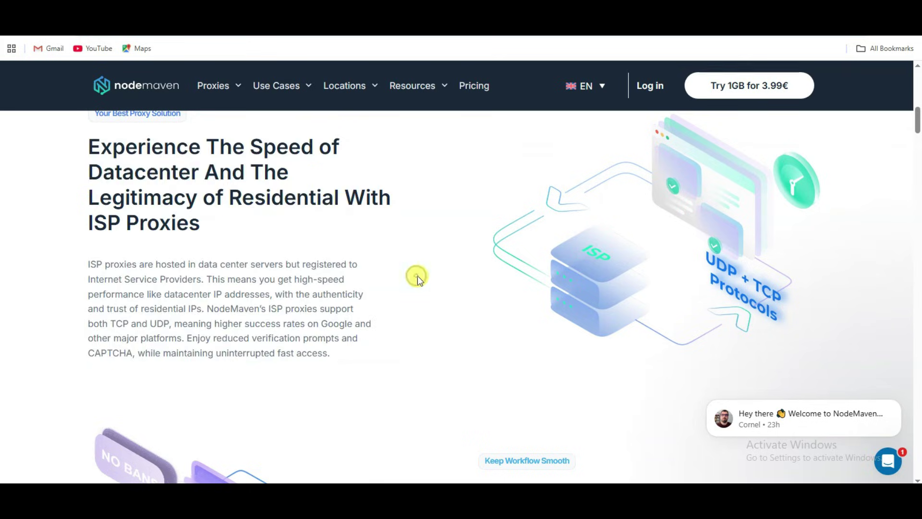
pyautogui.scroll(-5, 418, 276)
pyautogui.scroll(-1, 419, 276)
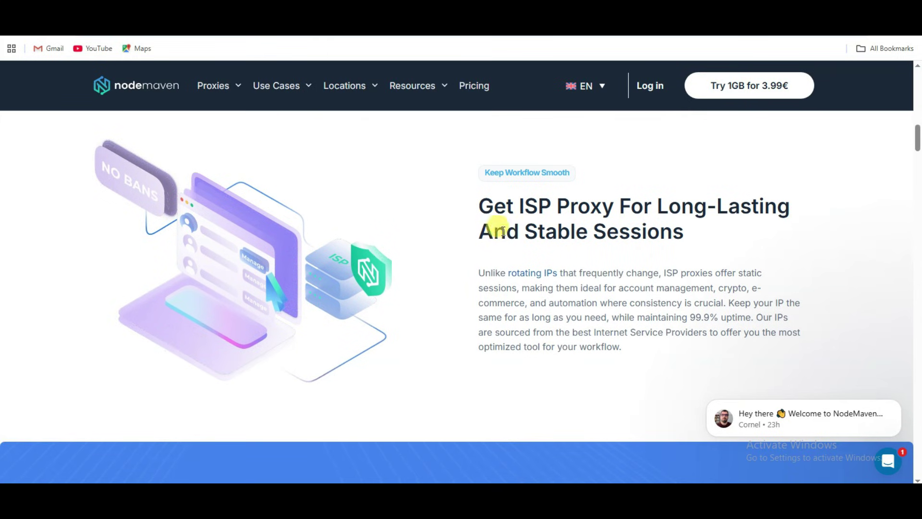
pyautogui.moveTo(480, 204); pyautogui.dragTo(611, 244)
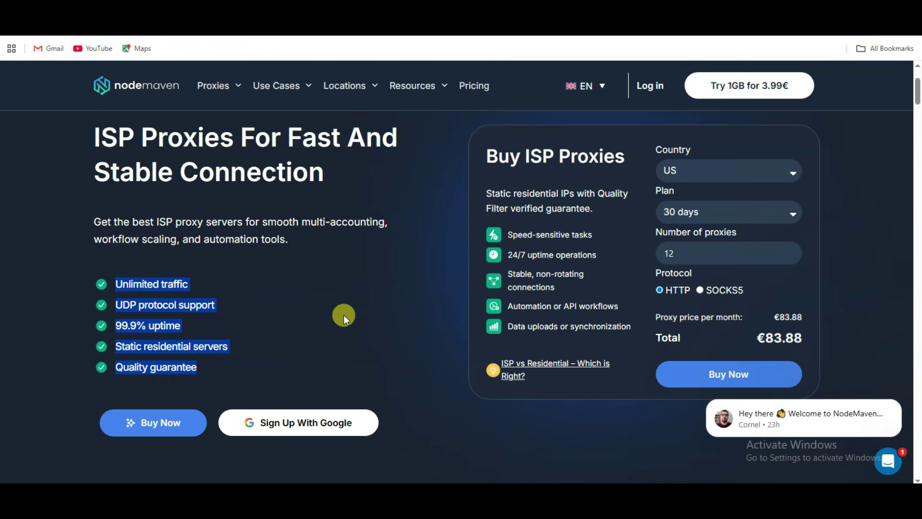
pyautogui.moveTo(91, 222); pyautogui.dragTo(232, 361)
pyautogui.click(256, 320)
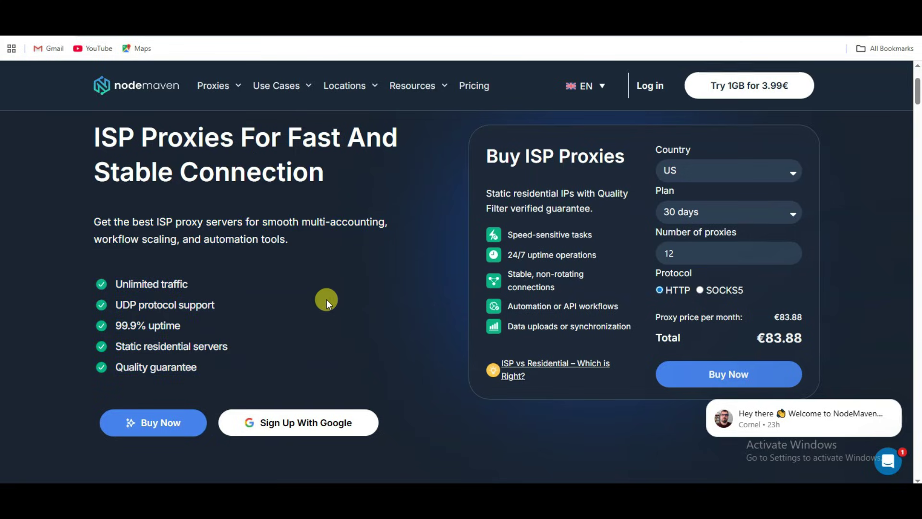
# Review the ISP proxy feature list and the section on reducing the risk of detection and bans
pyautogui.scroll(-15, 405, 282)
pyautogui.moveTo(65, 210); pyautogui.dragTo(859, 225)
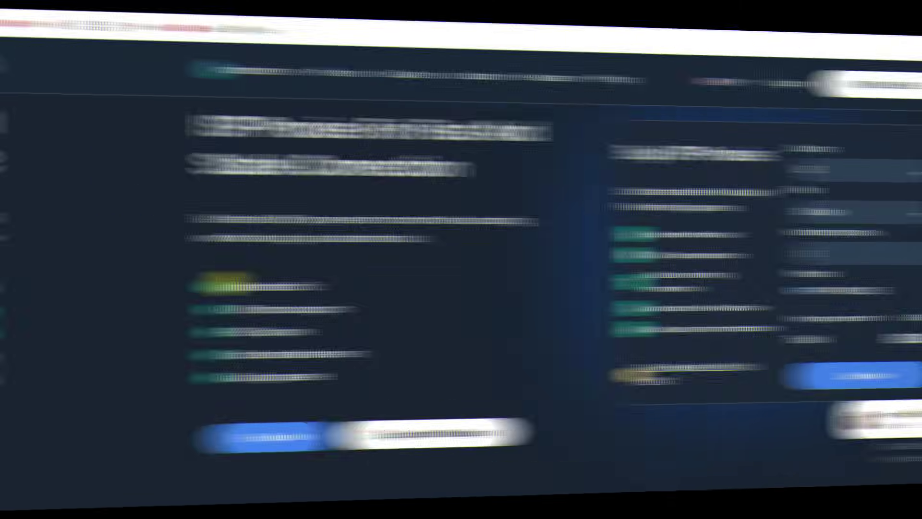
pyautogui.moveTo(115, 283); pyautogui.dragTo(224, 366)
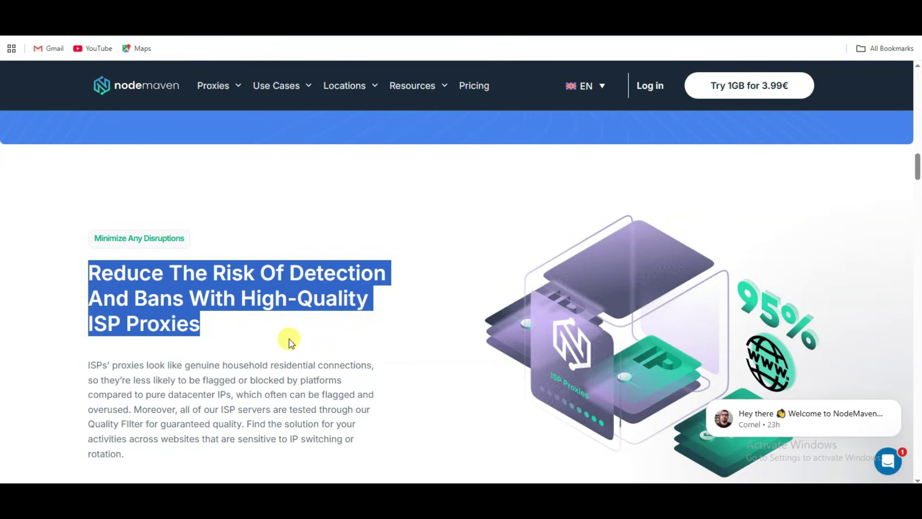
pyautogui.click(292, 340)
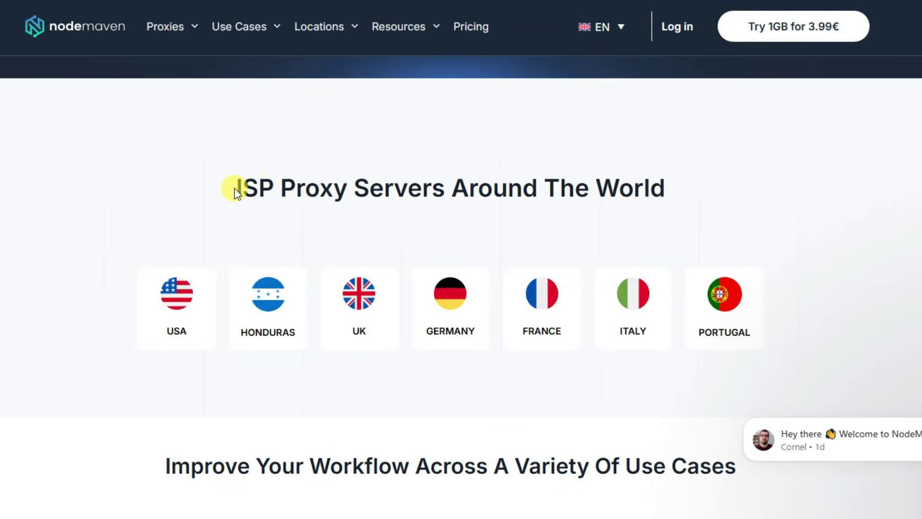
# Examine the ISP proxy server countries, the supported platforms and the section on long-lasting, stable sessions
pyautogui.moveTo(235, 188); pyautogui.dragTo(660, 185)
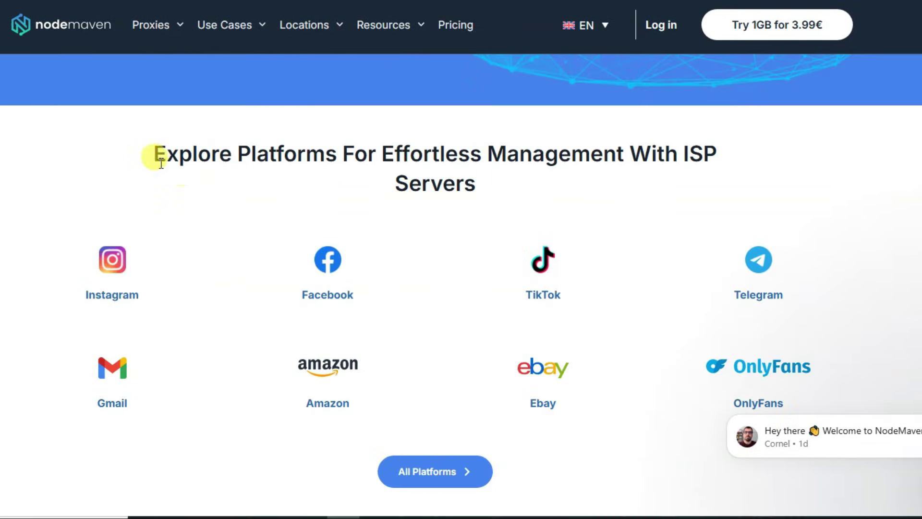
pyautogui.moveTo(161, 163); pyautogui.dragTo(511, 202)
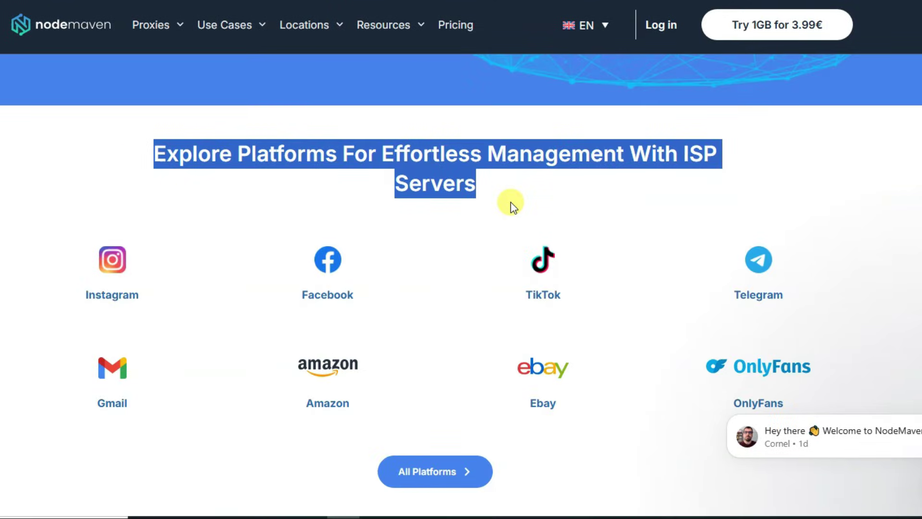
pyautogui.click(511, 202)
pyautogui.scroll(-3, 432, 249)
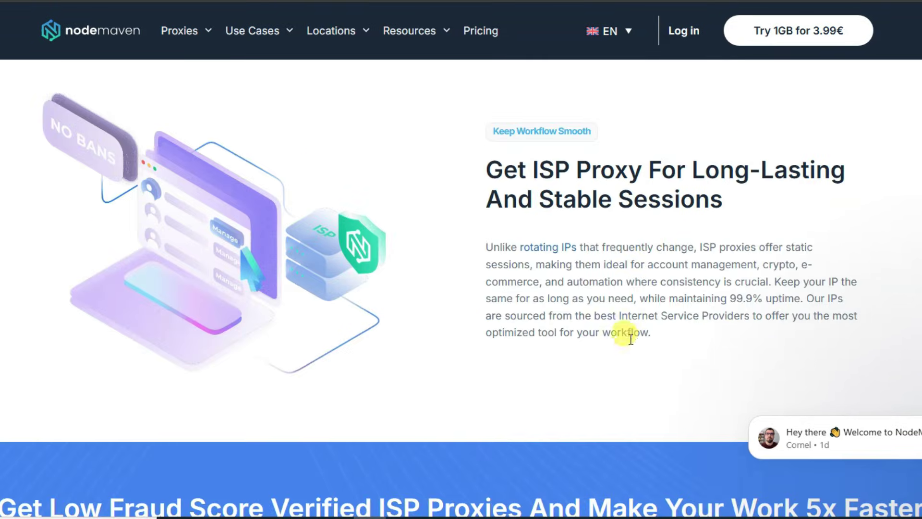
pyautogui.scroll(-5, 630, 339)
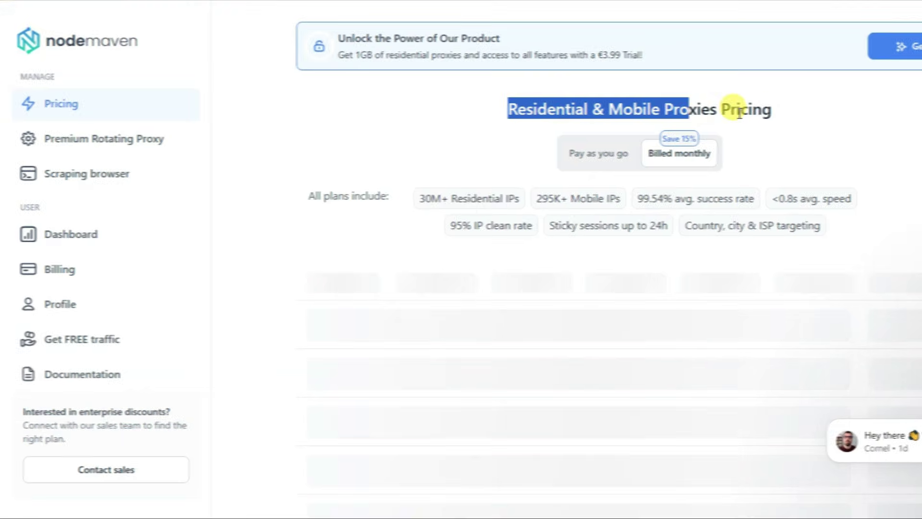
# Examine the monthly Residential & Mobile Proxies pricing, including the features in all plans and the traffic tiers
pyautogui.moveTo(734, 108); pyautogui.dragTo(776, 113)
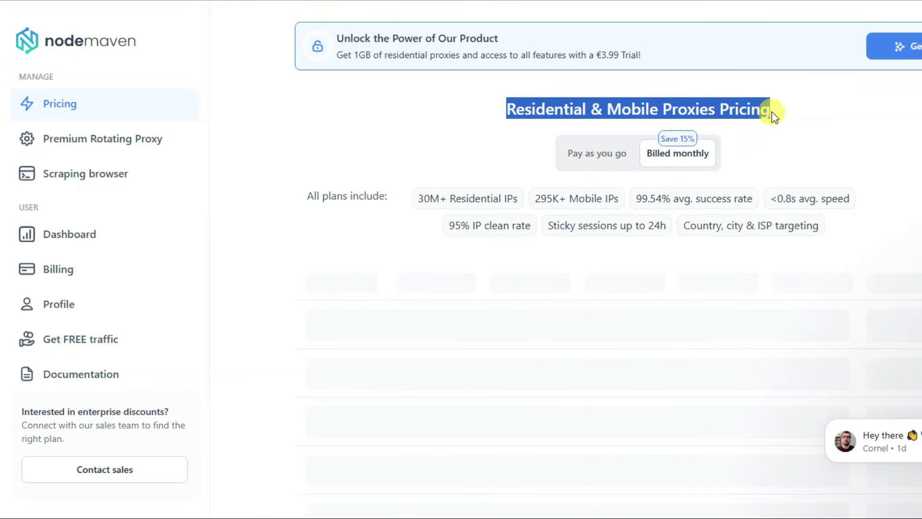
pyautogui.click(782, 136)
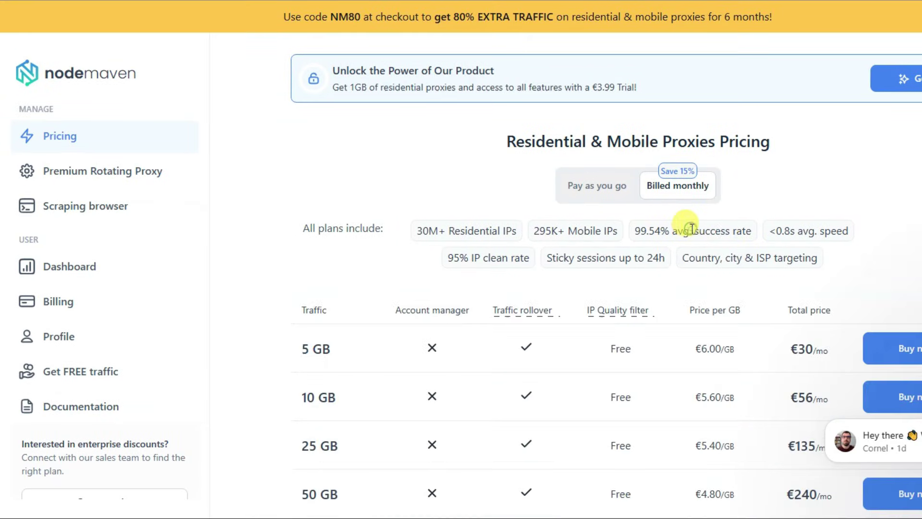
pyautogui.moveTo(690, 229); pyautogui.dragTo(742, 231)
pyautogui.moveTo(714, 263); pyautogui.dragTo(817, 258)
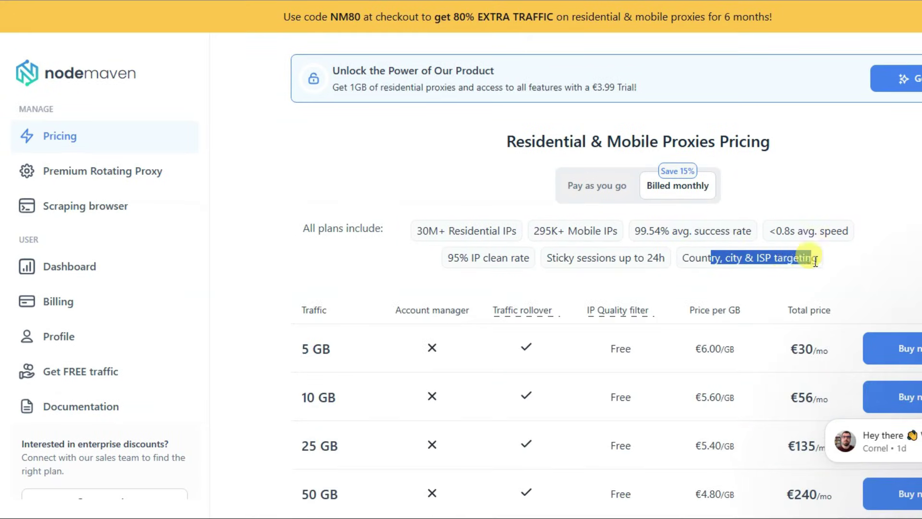
pyautogui.click(668, 236)
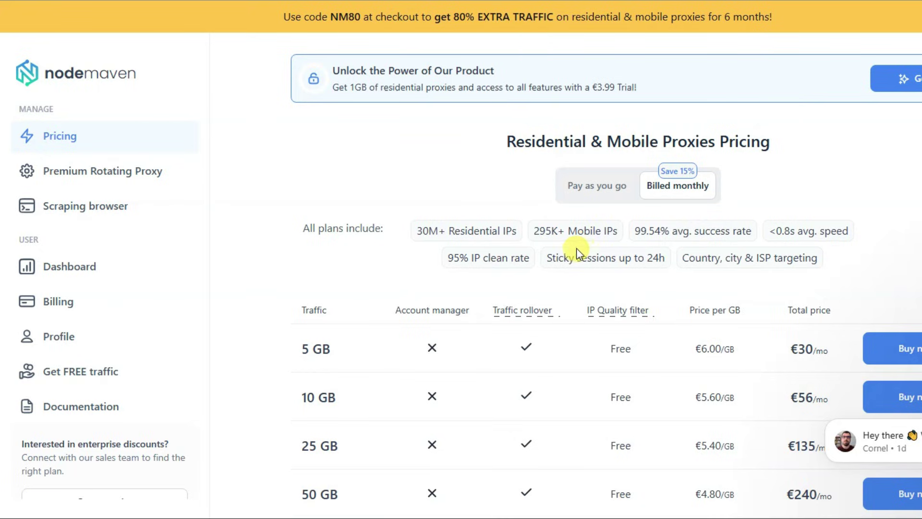
pyautogui.scroll(-4, 575, 249)
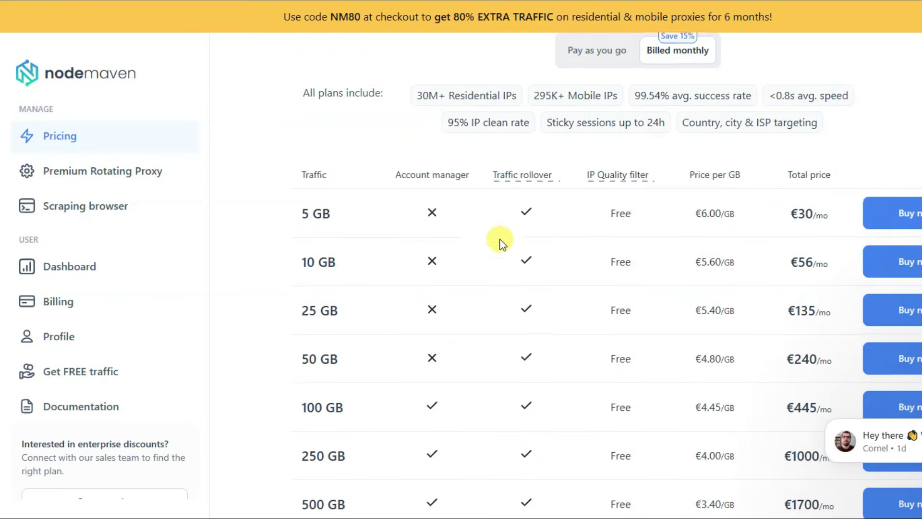
pyautogui.scroll(-4, 691, 247)
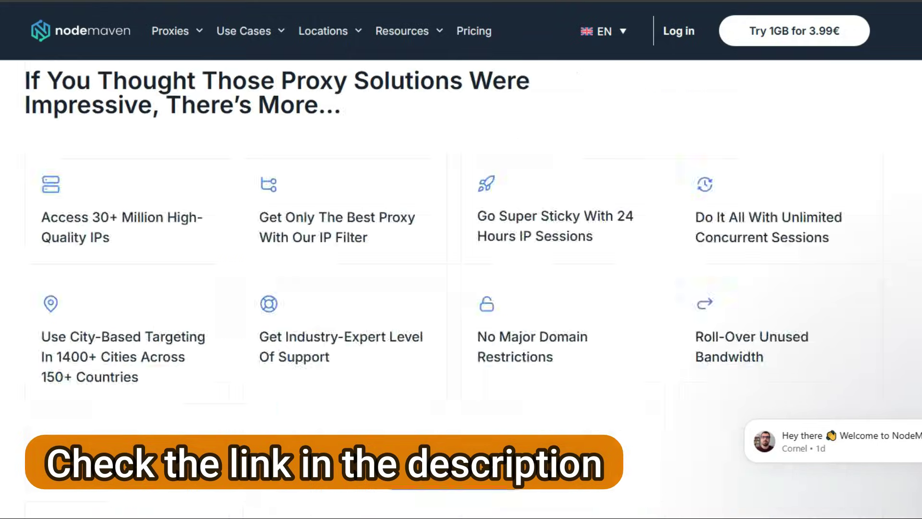
# Look through the NodeMaven homepage from its proxy features and customer use cases down to the footer links
pyautogui.scroll(-20, 461, 288)
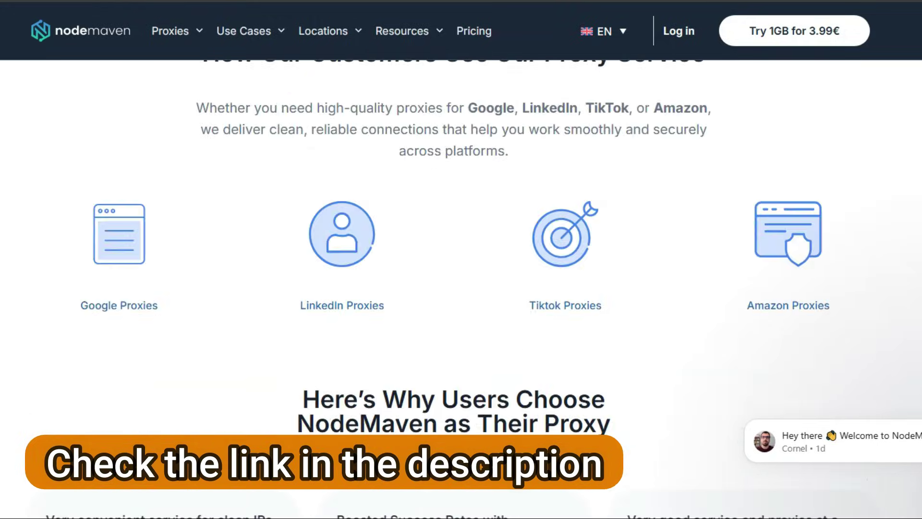
pyautogui.scroll(-20, 461, 288)
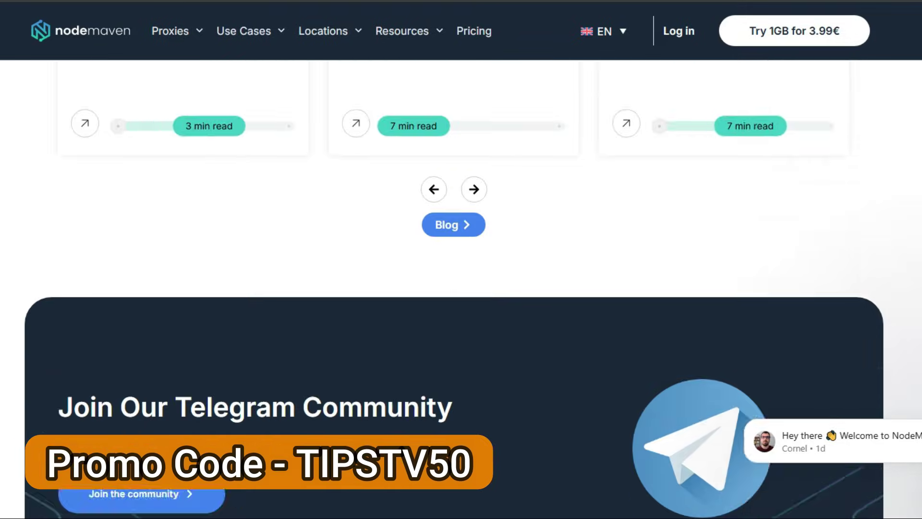
pyautogui.scroll(-7, 461, 288)
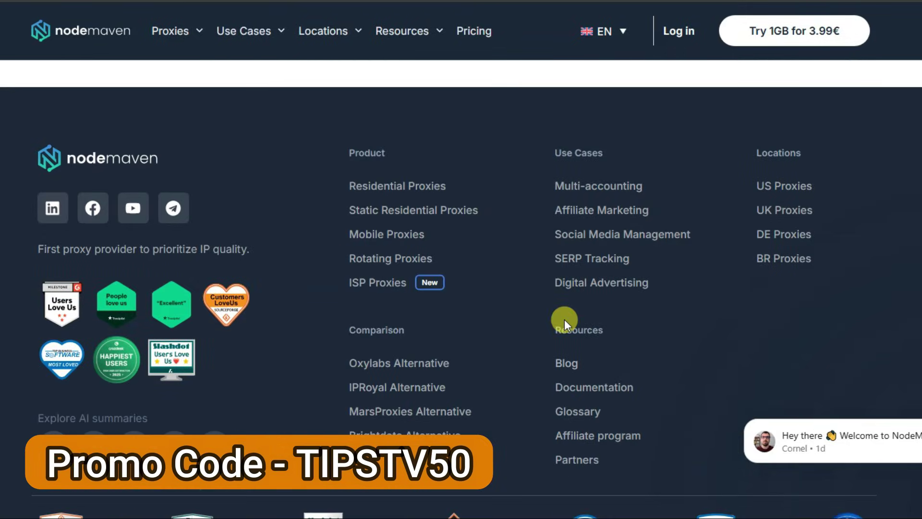
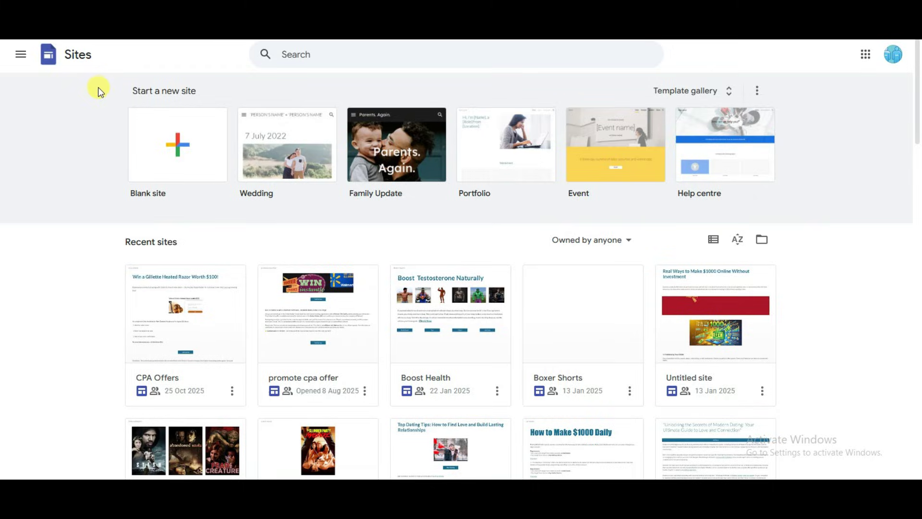
# Create a blank site in Google Sites, delete its default header section and name the site "7-Eleven Gift"
pyautogui.click(166, 159)
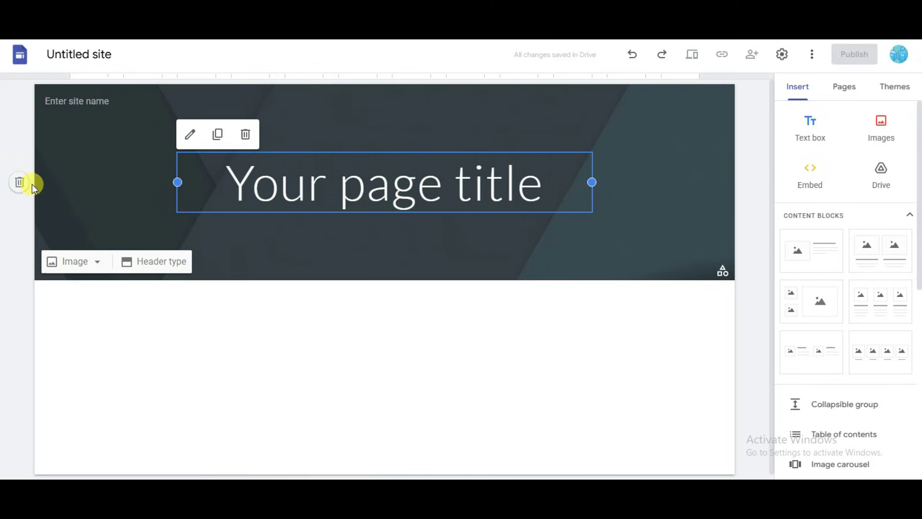
pyautogui.click(20, 183)
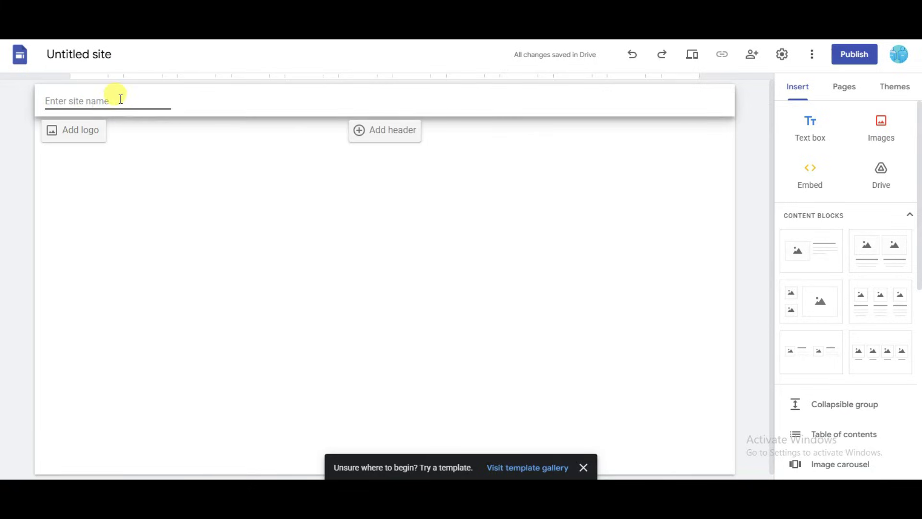
pyautogui.write('7-Eleven Gift')
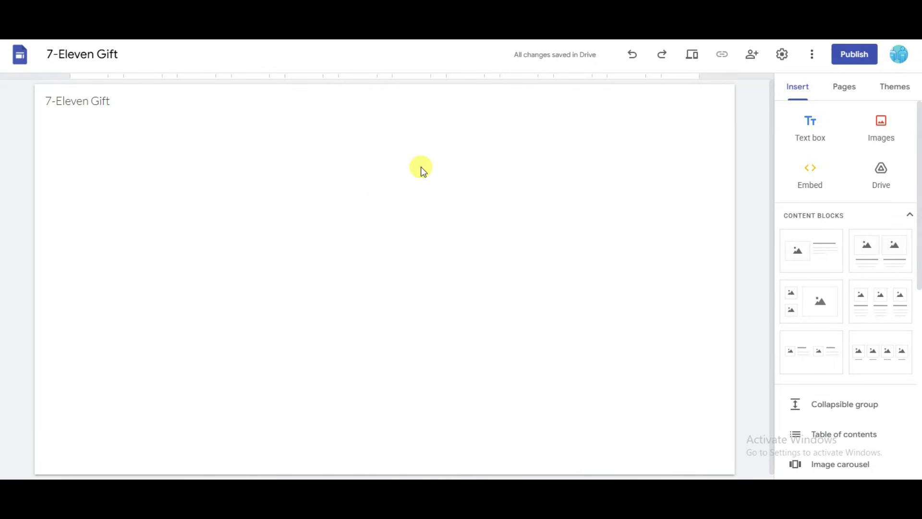
# Add a text box reading "7-Eleven Reward Entry Form – Eligibility & Information" at the start of the page
pyautogui.click(806, 137)
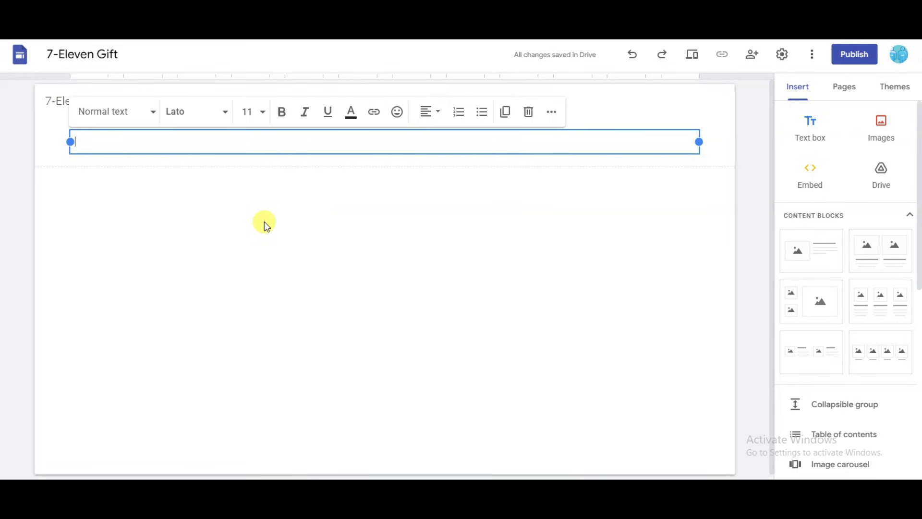
pyautogui.write('7-Eleven Reward Entry Form – Eligibility & Information')
pyautogui.click(221, 147)
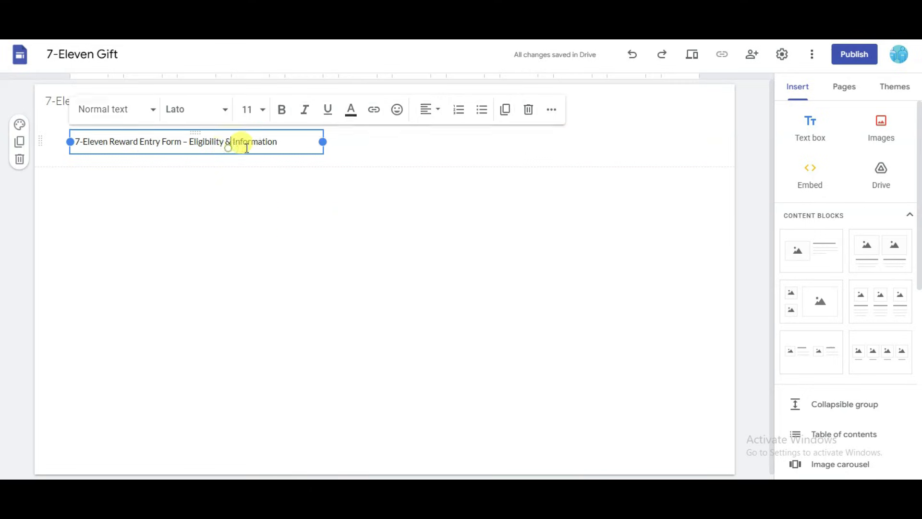
# Format the reward entry heading in the Title style and bold, and widen its text box across most of the page
pyautogui.moveTo(271, 144); pyautogui.dragTo(81, 142)
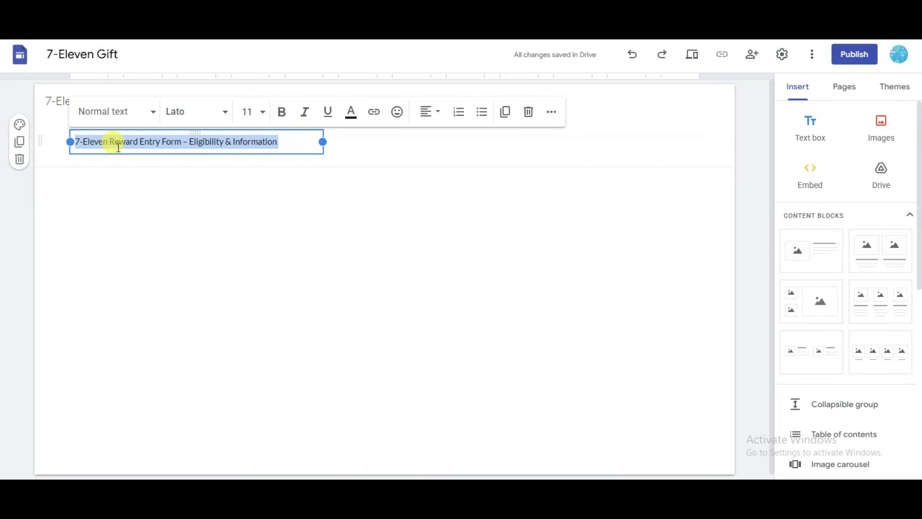
pyautogui.click(130, 113)
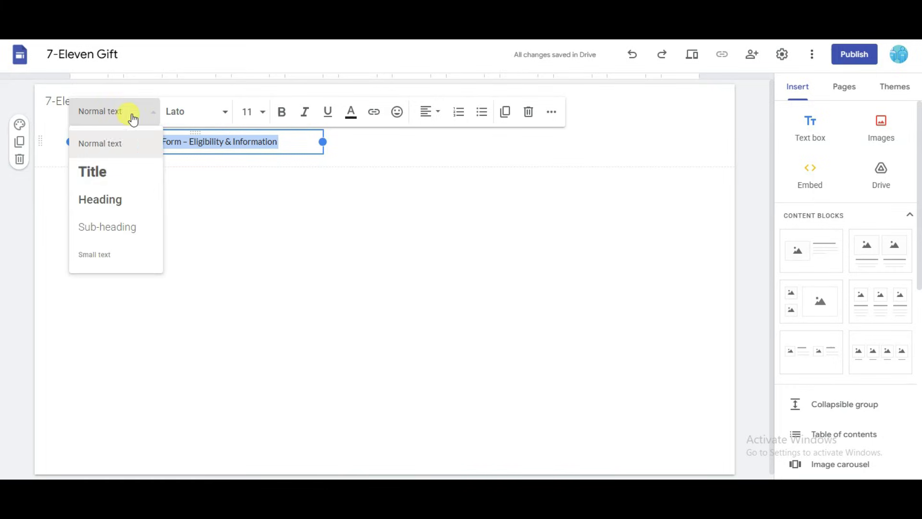
pyautogui.click(109, 178)
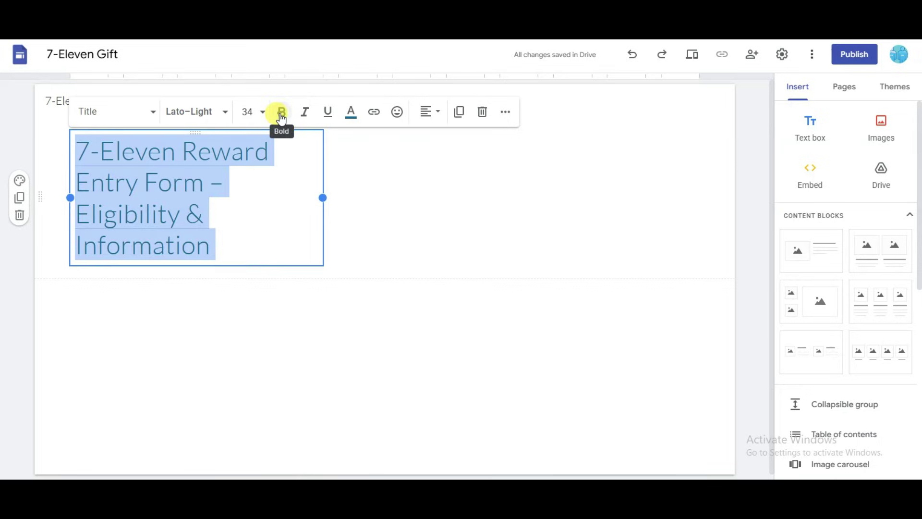
pyautogui.click(281, 114)
pyautogui.moveTo(322, 197); pyautogui.dragTo(658, 185)
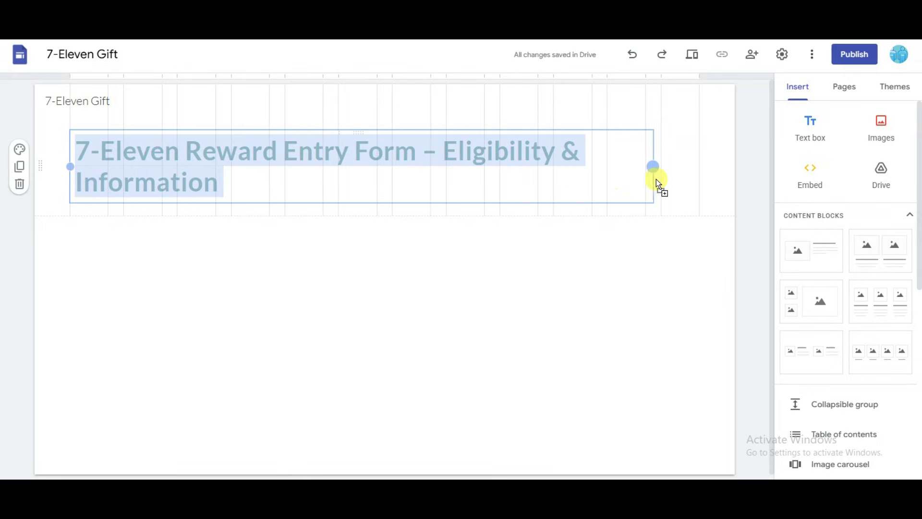
pyautogui.click(327, 235)
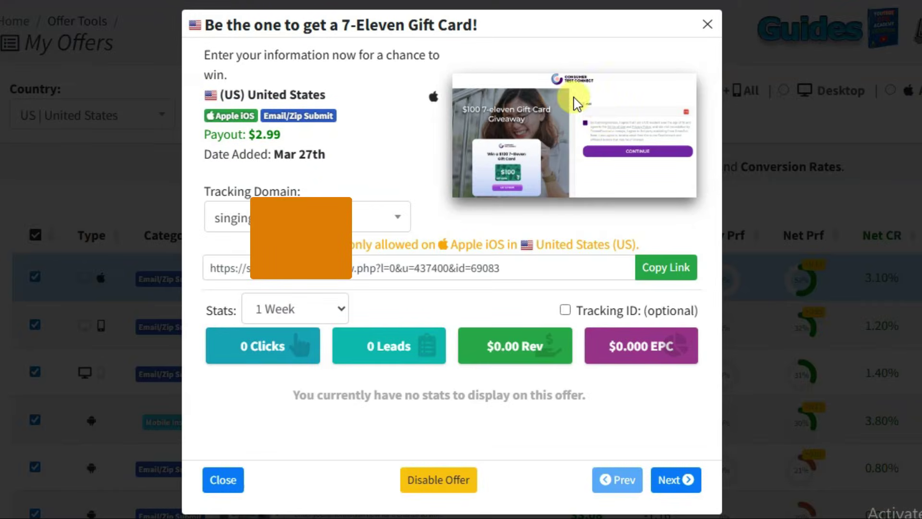
# Copy the 7-Eleven offer's image address from CPAGrip and insert that image by link, centred below the heading in Google Sites
pyautogui.rightClick(575, 97)
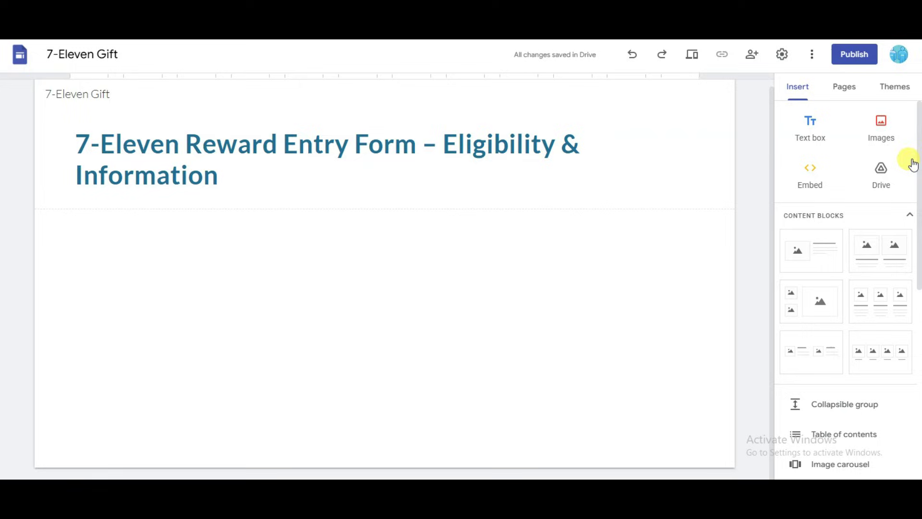
pyautogui.click(882, 138)
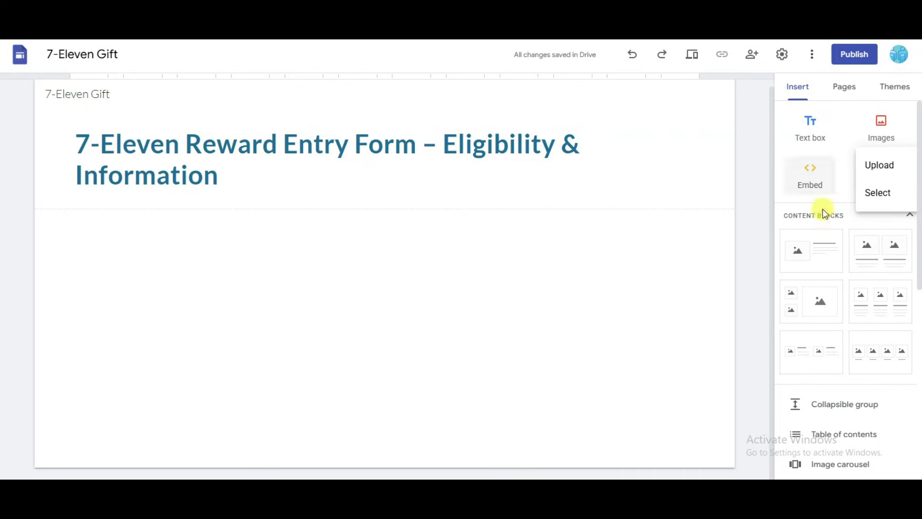
pyautogui.click(888, 194)
pyautogui.click(242, 136)
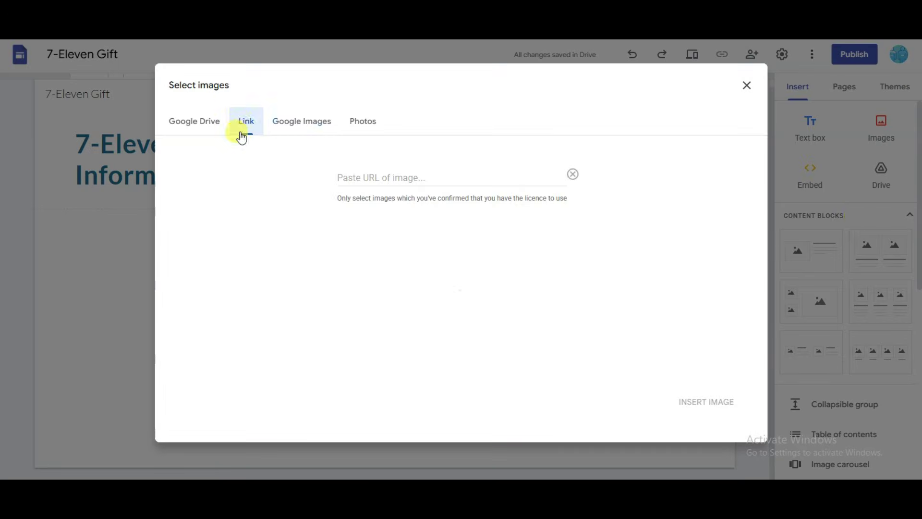
pyautogui.rightClick(371, 179)
pyautogui.click(396, 316)
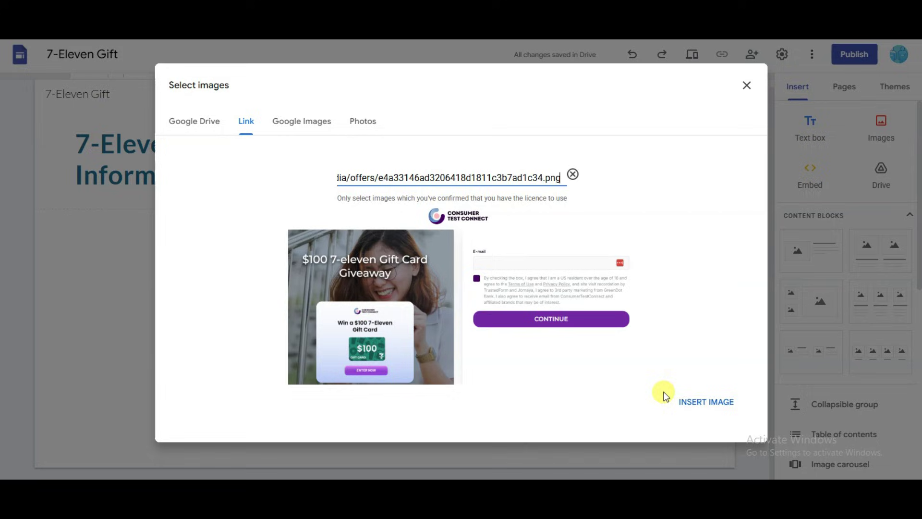
pyautogui.click(712, 404)
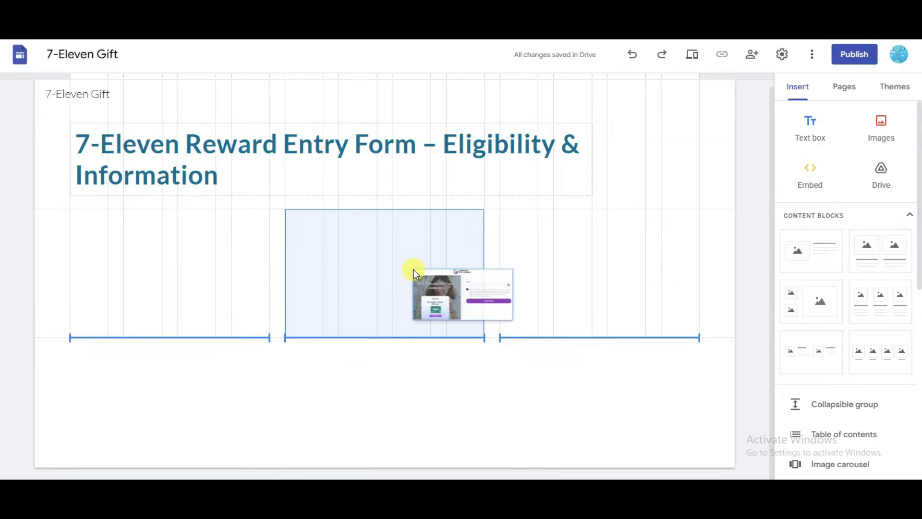
pyautogui.click(414, 270)
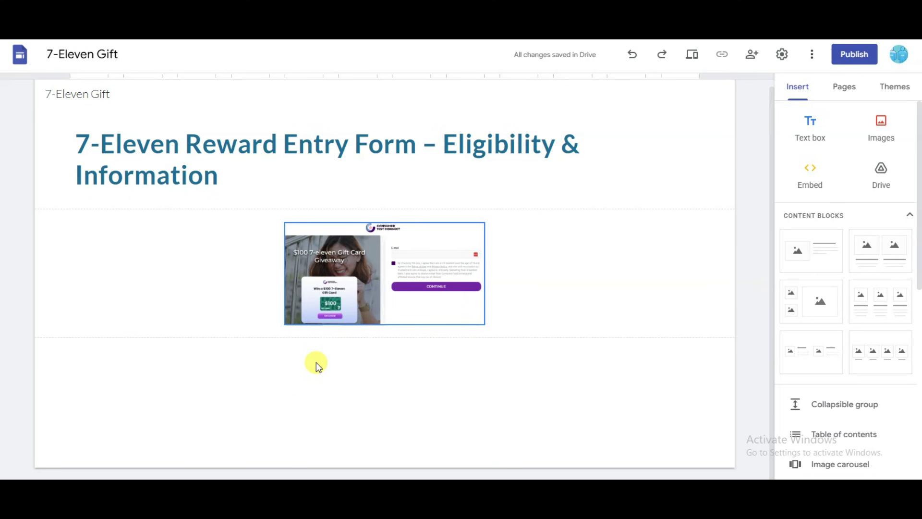
# Review the description text below the image, covering eligibility requirements, how it works and important notes
pyautogui.scroll(-7, 333, 383)
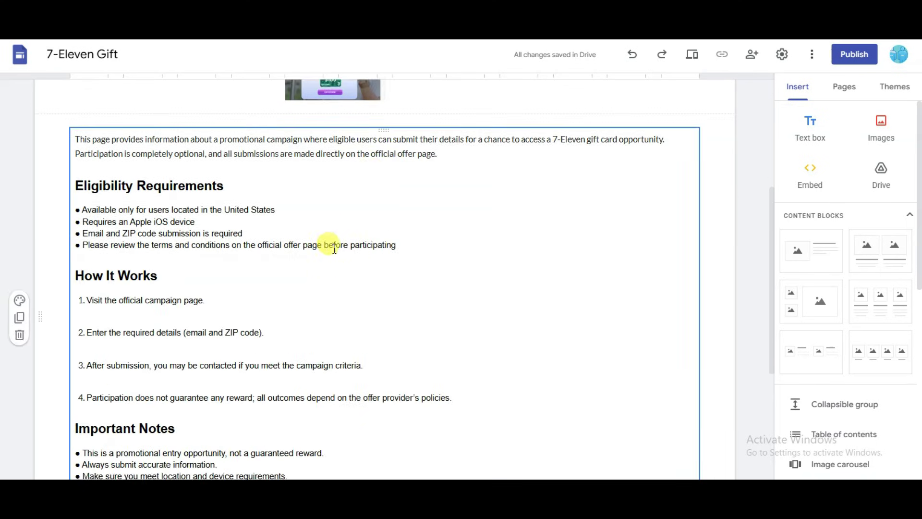
pyautogui.scroll(-2, 328, 249)
pyautogui.scroll(4, 319, 243)
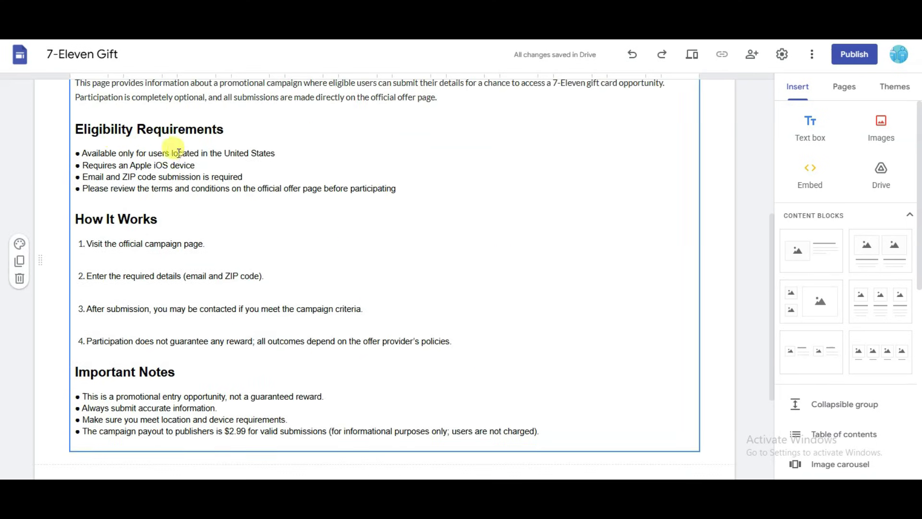
# Check the location and device conditions listed under Eligibility Requirements in the page's description text
pyautogui.doubleClick(226, 152)
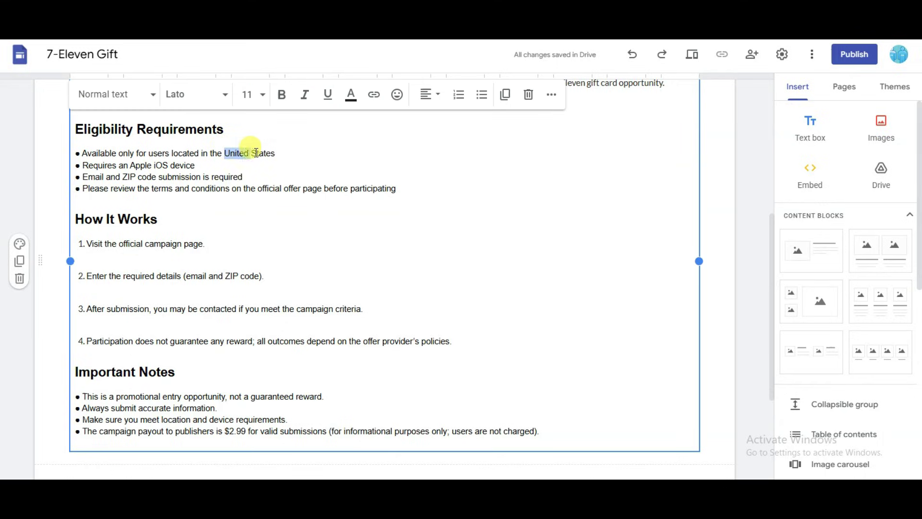
pyautogui.click(186, 165)
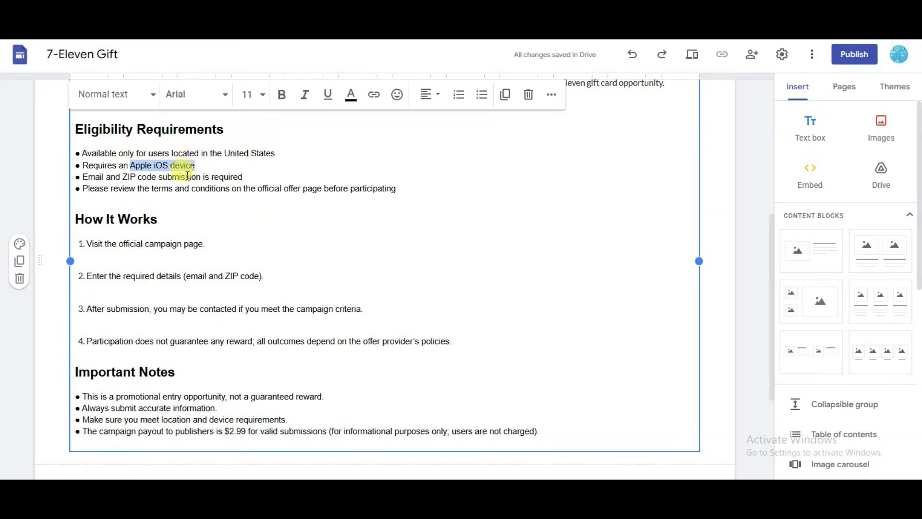
pyautogui.scroll(-3, 336, 312)
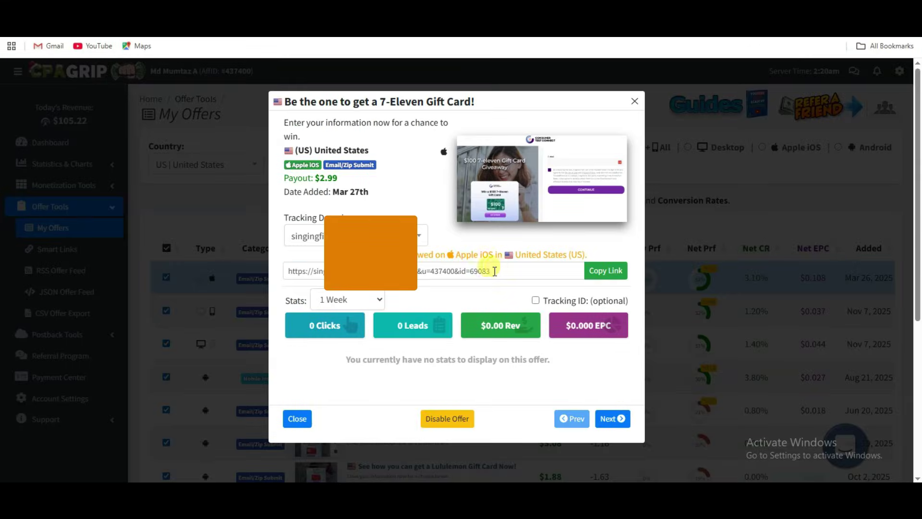
# Copy the 7-Eleven Gift Card offer's tracking link from its details in CPAGrip
pyautogui.moveTo(499, 270); pyautogui.dragTo(302, 277)
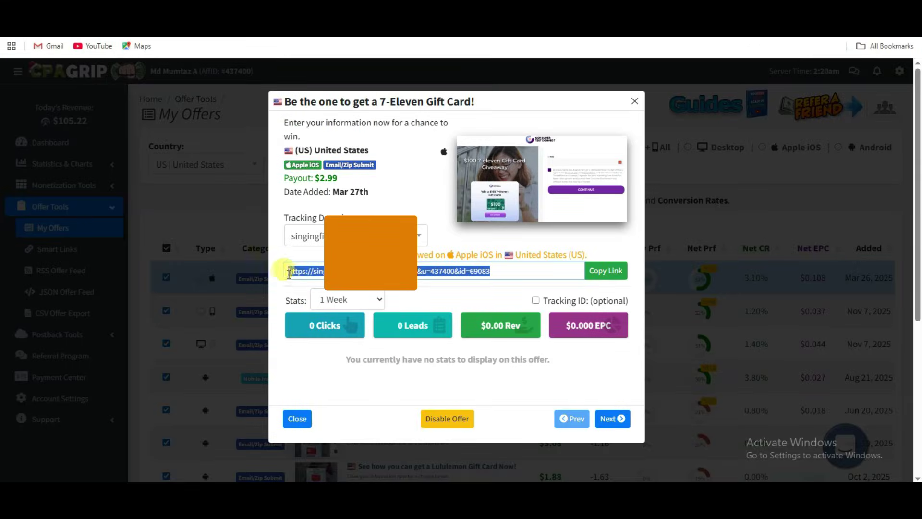
pyautogui.click(393, 198)
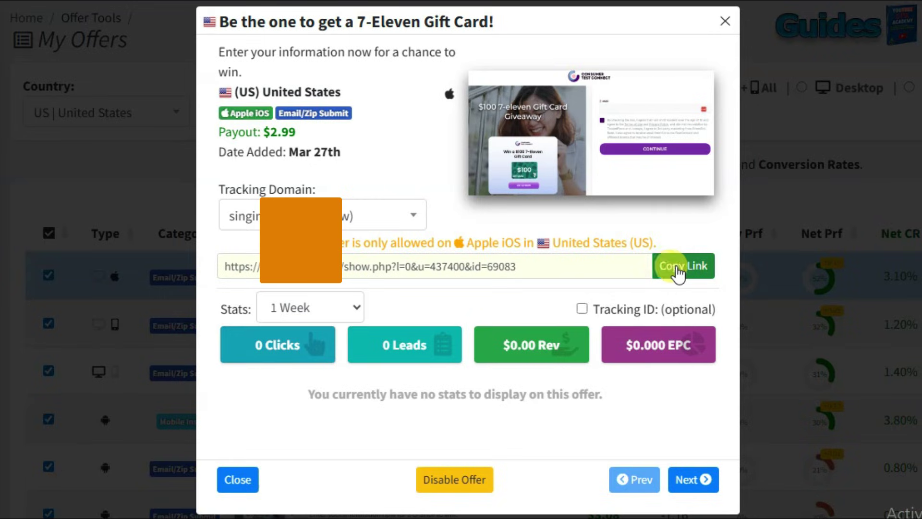
pyautogui.click(697, 274)
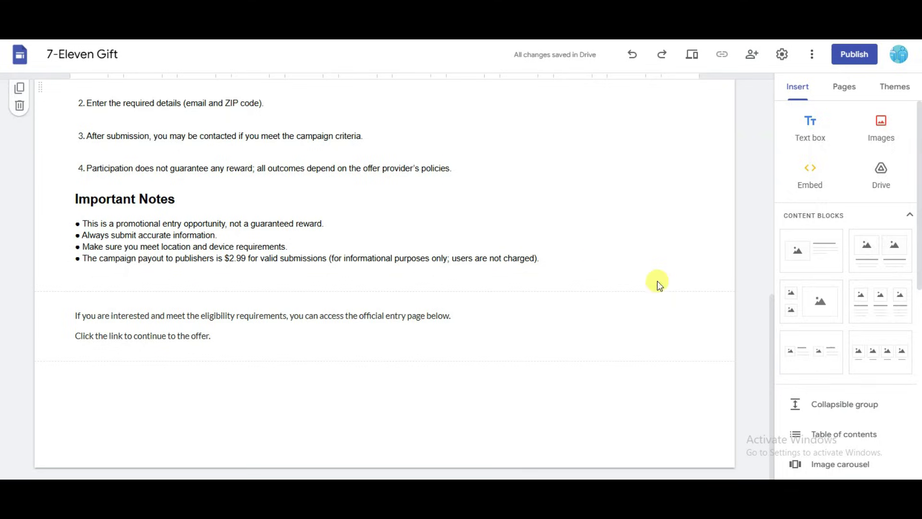
# Insert a "Get Started" button linked to the copied offer address in Google Sites and place it below the closing text
pyautogui.scroll(-2, 816, 260)
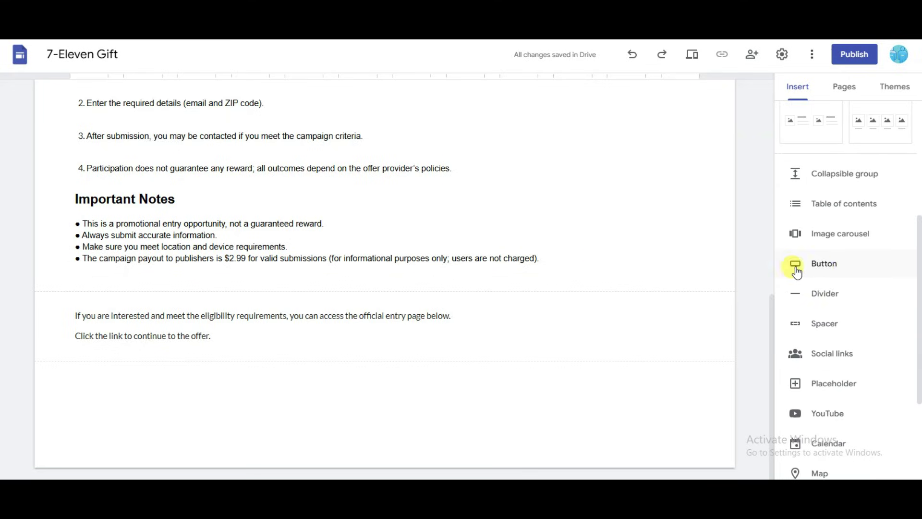
pyautogui.click(834, 267)
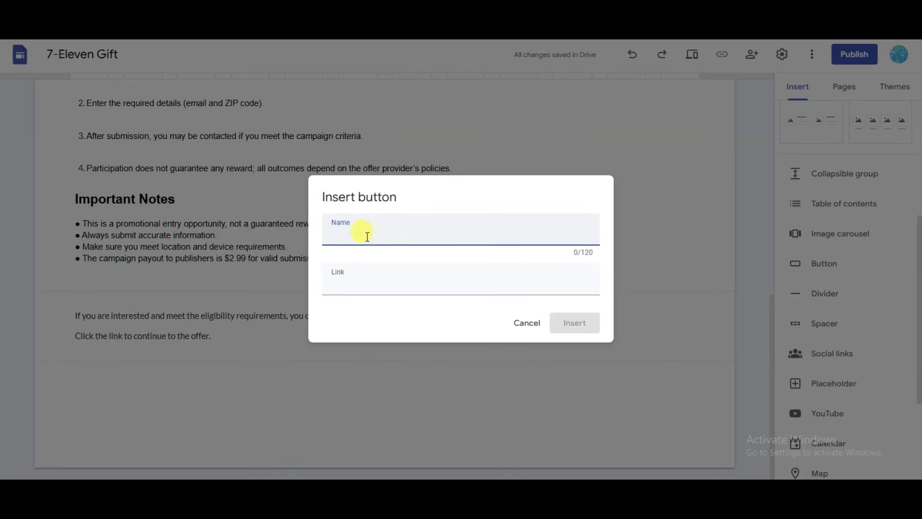
pyautogui.write('Get Started')
pyautogui.press('Tab')
pyautogui.rightClick(373, 279)
pyautogui.click(431, 150)
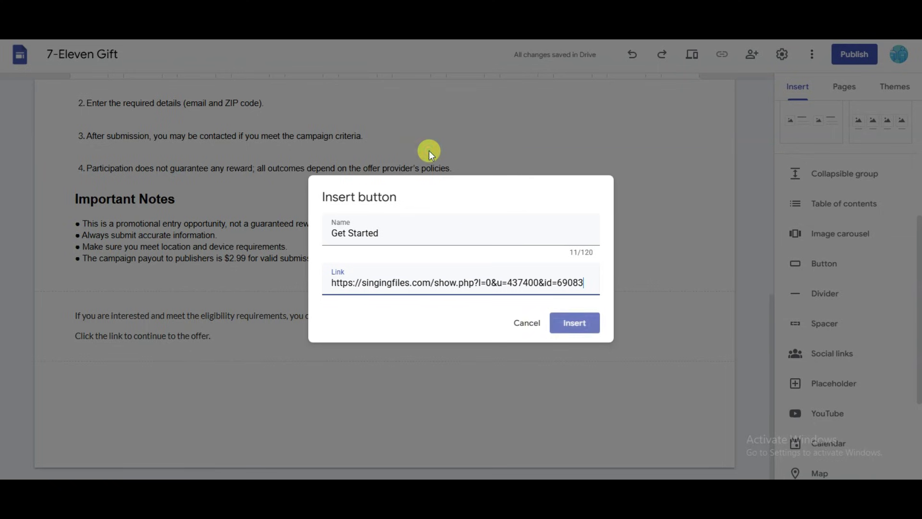
pyautogui.click(586, 328)
pyautogui.moveTo(117, 264); pyautogui.dragTo(350, 366)
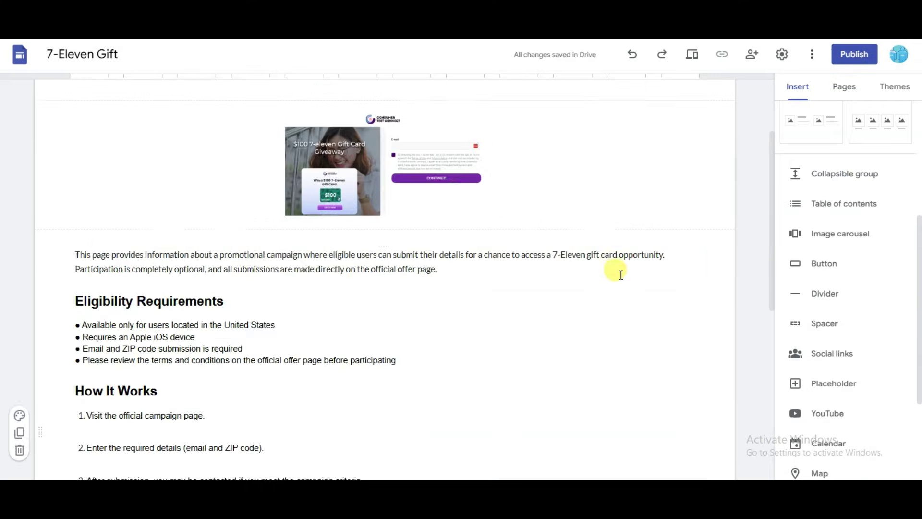
# Set the site's web address to 7elevenreward for publishing to the web
pyautogui.scroll(10, 642, 280)
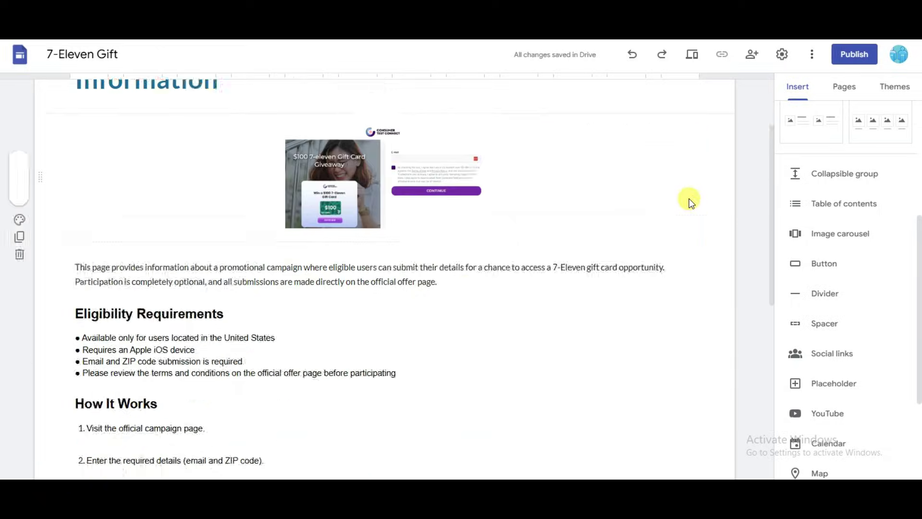
pyautogui.click(851, 57)
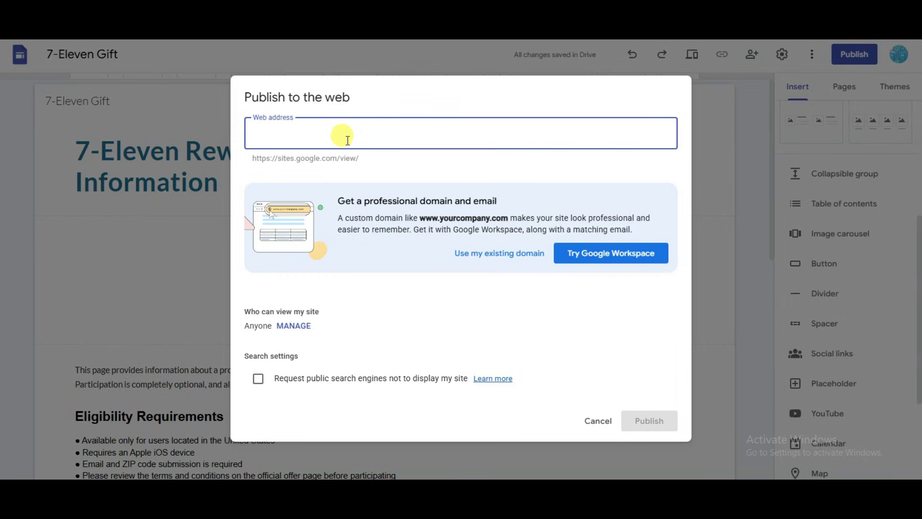
pyautogui.write('7eleven')
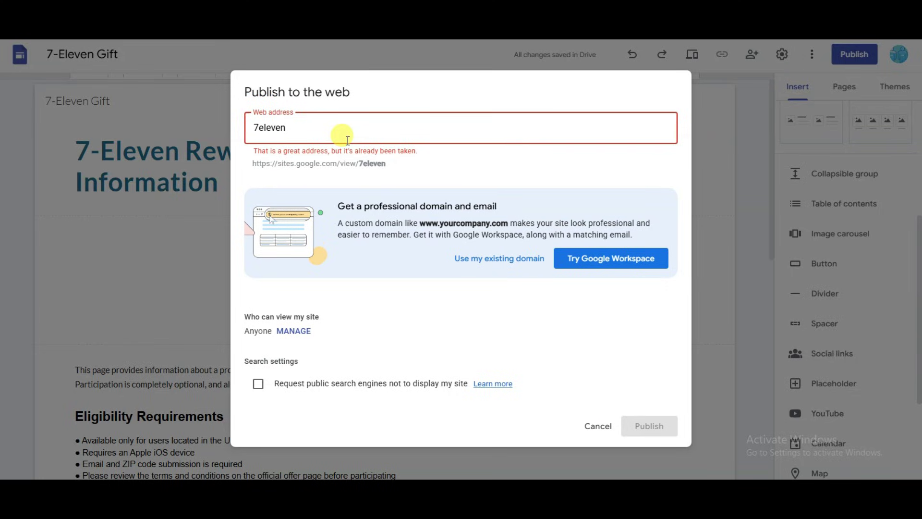
pyautogui.write('reward')
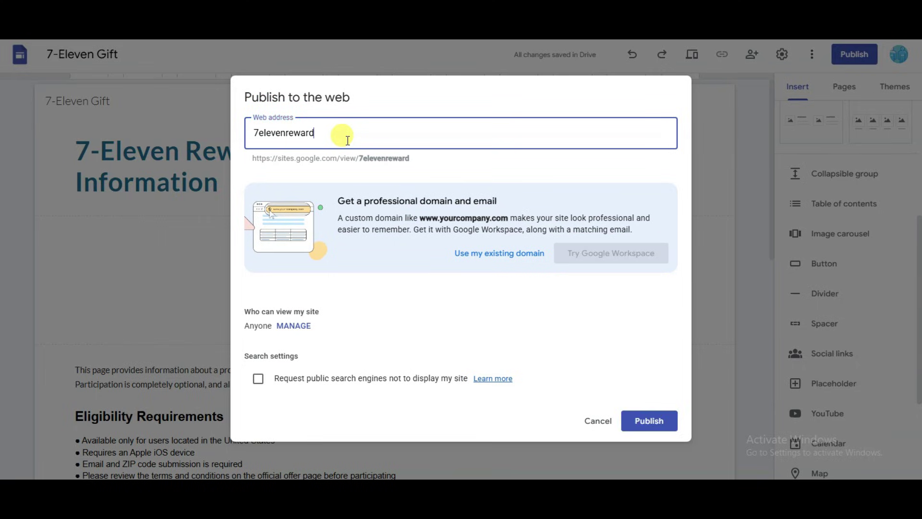
pyautogui.moveTo(348, 140); pyautogui.dragTo(253, 136)
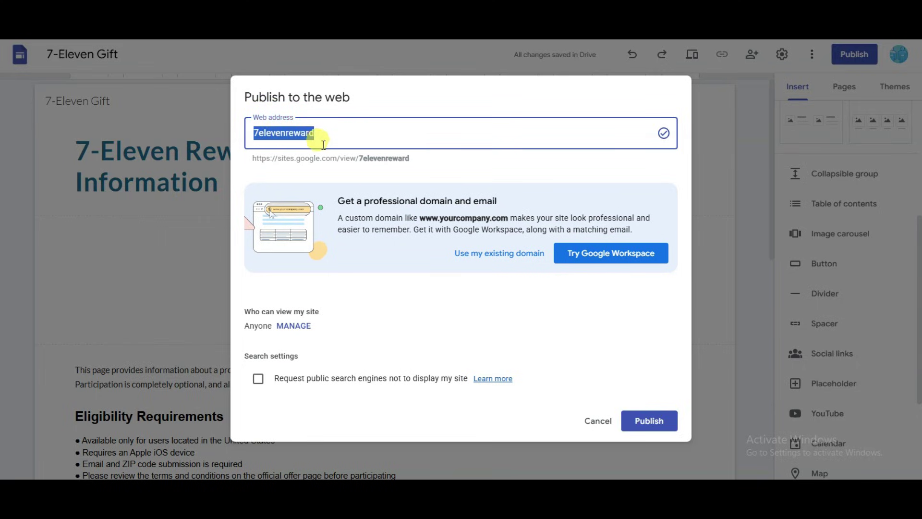
pyautogui.moveTo(243, 311); pyautogui.dragTo(325, 317)
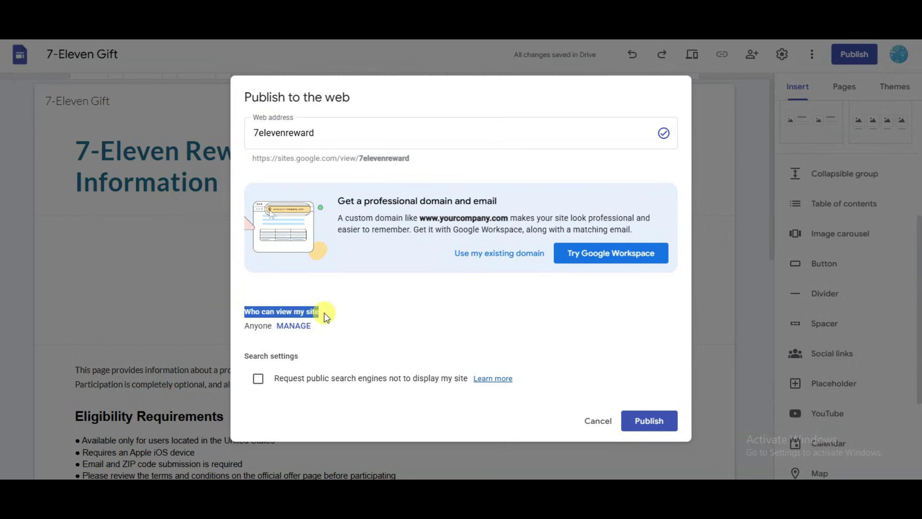
pyautogui.click(279, 306)
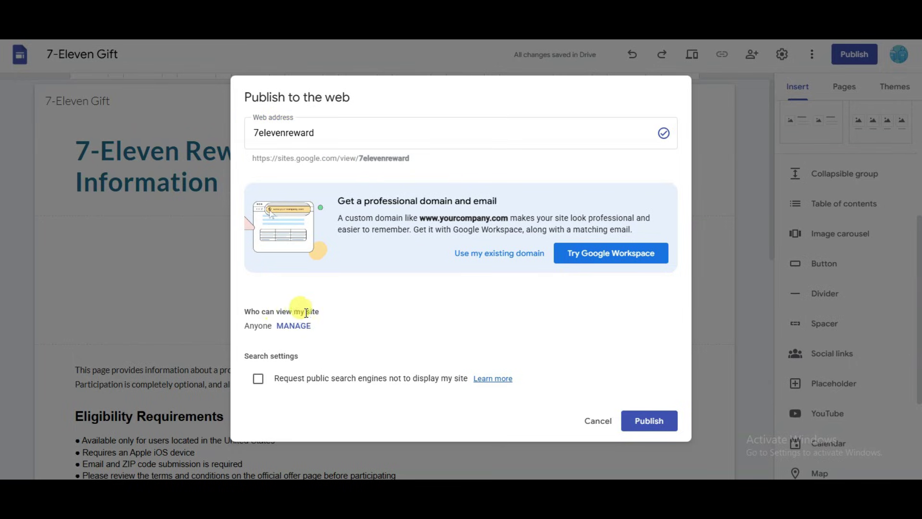
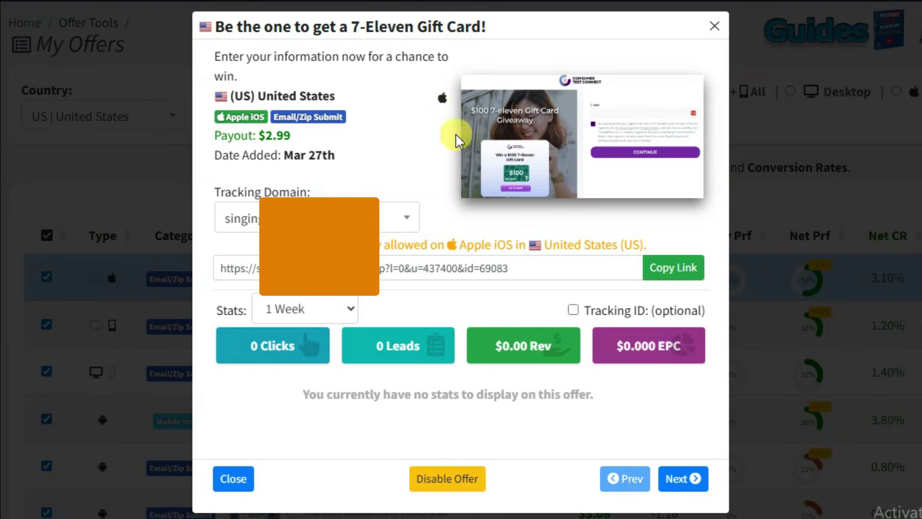
# Check the 7-Eleven offer's submission type and payout in CPAGrip
pyautogui.moveTo(273, 116); pyautogui.dragTo(347, 126)
pyautogui.click(347, 120)
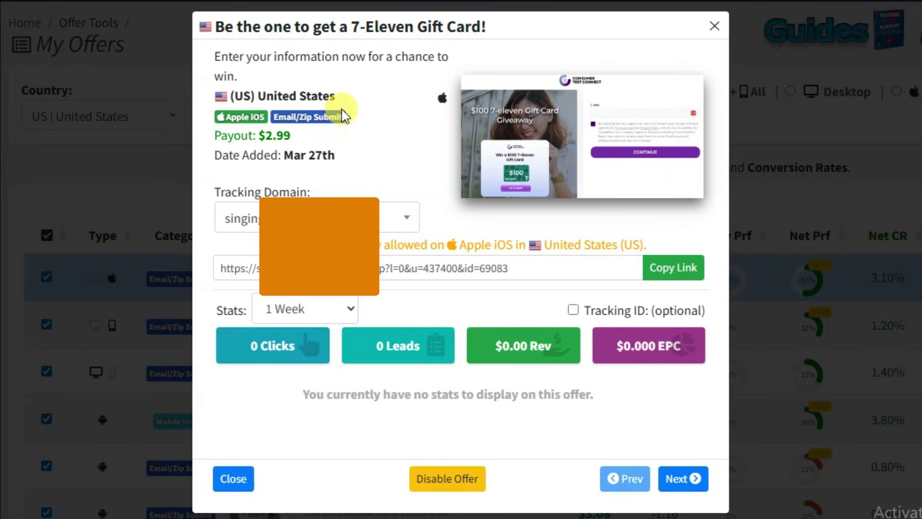
pyautogui.moveTo(220, 136); pyautogui.dragTo(309, 143)
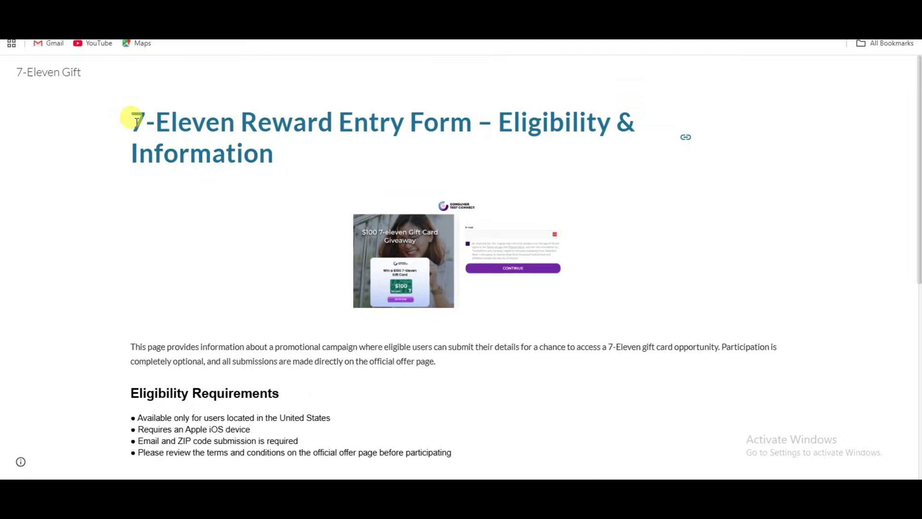
# Look through the published 7-Eleven page from the reward entry heading down to the Get Started button
pyautogui.moveTo(130, 120); pyautogui.dragTo(288, 157)
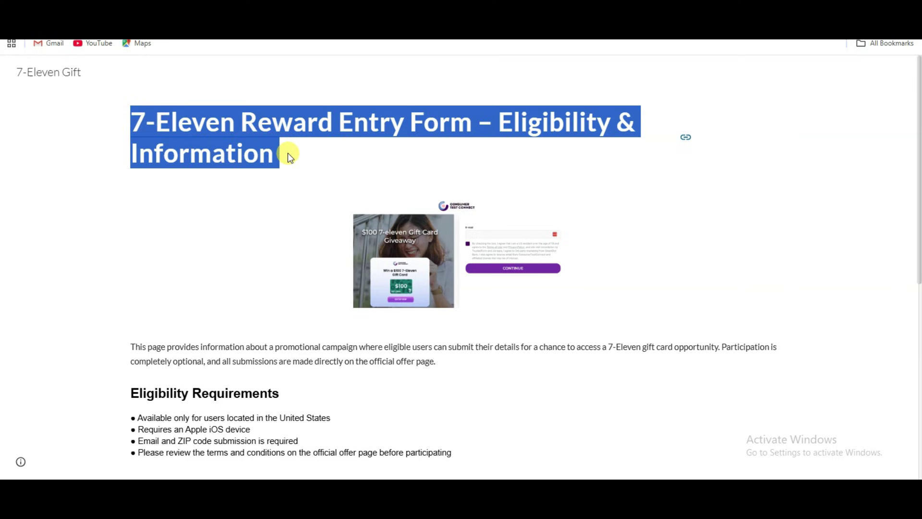
pyautogui.click(274, 196)
pyautogui.scroll(-6, 279, 201)
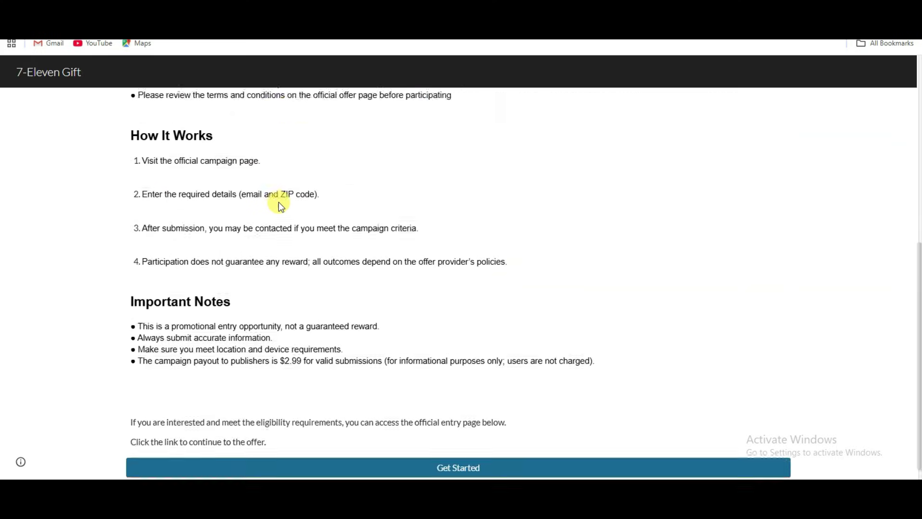
pyautogui.scroll(7, 379, 226)
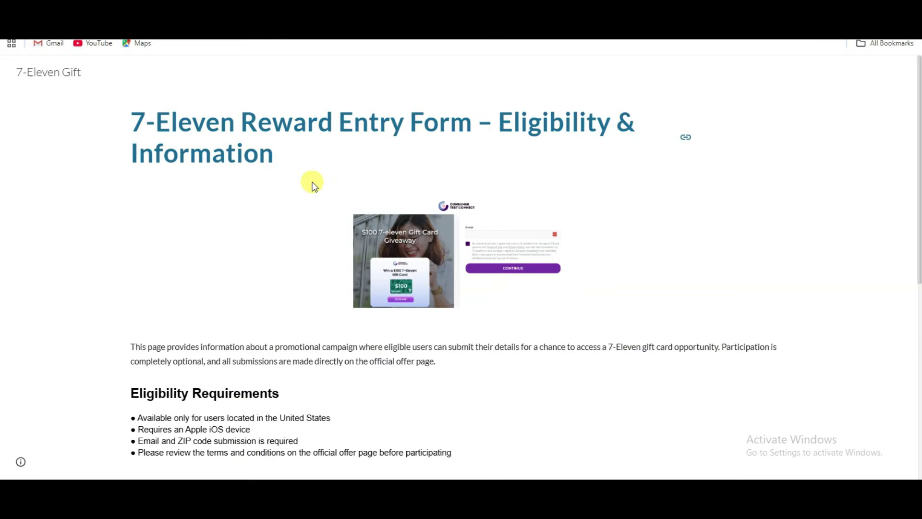
pyautogui.moveTo(135, 126); pyautogui.dragTo(175, 134)
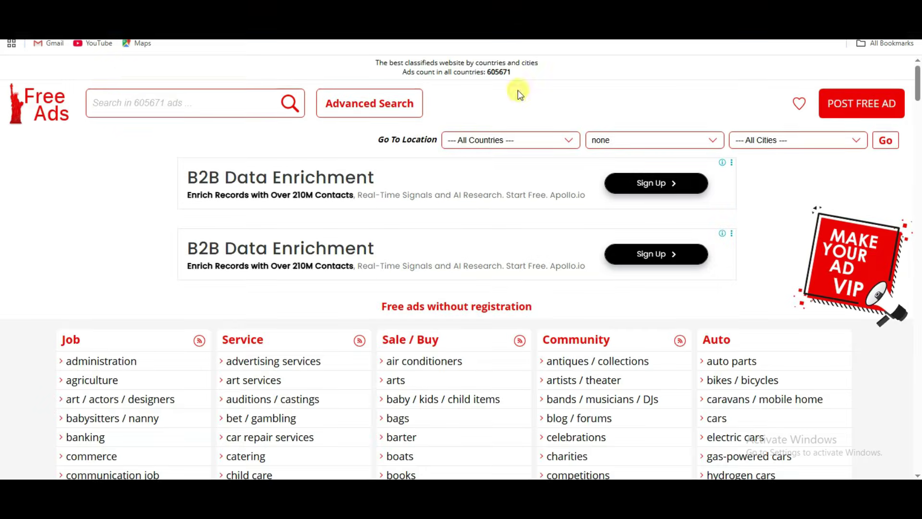
# Browse the ad categories on the Free Ads classifieds site
pyautogui.scroll(-8, 459, 249)
pyautogui.scroll(-7, 462, 222)
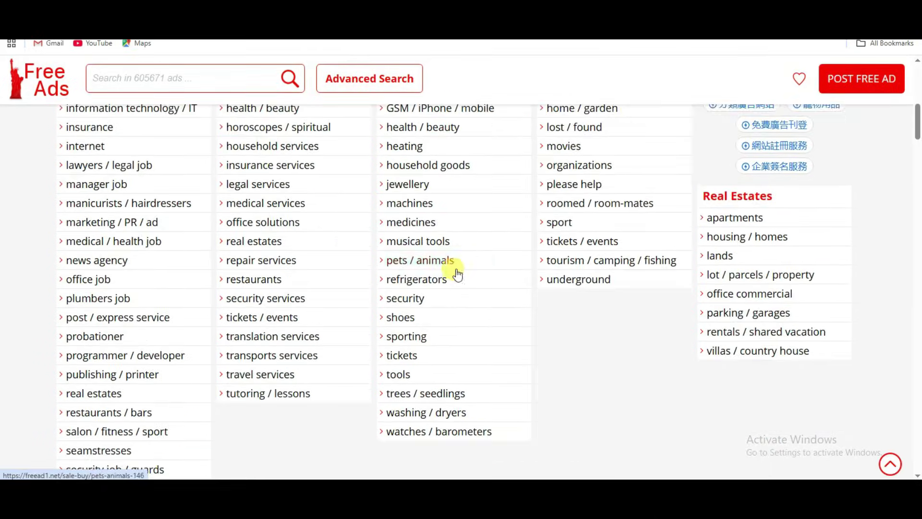
pyautogui.scroll(12, 502, 259)
pyautogui.scroll(-4, 490, 274)
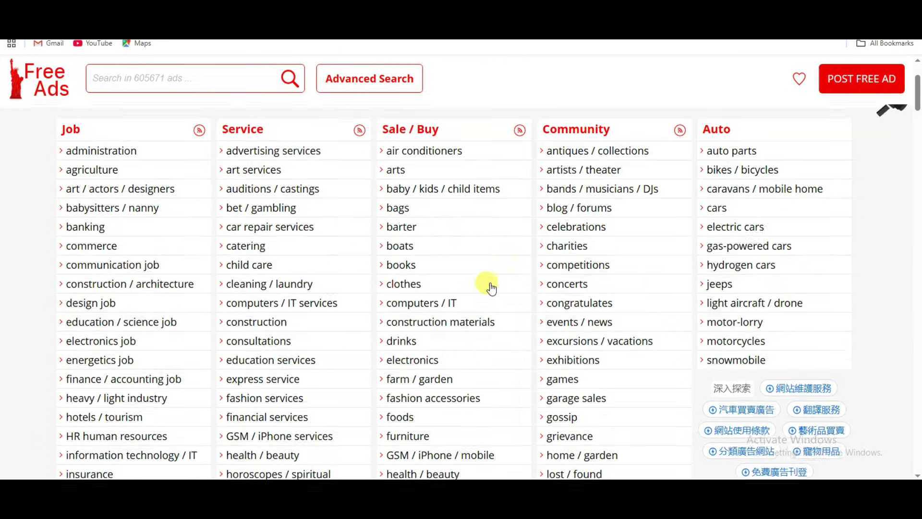
pyautogui.scroll(4, 502, 221)
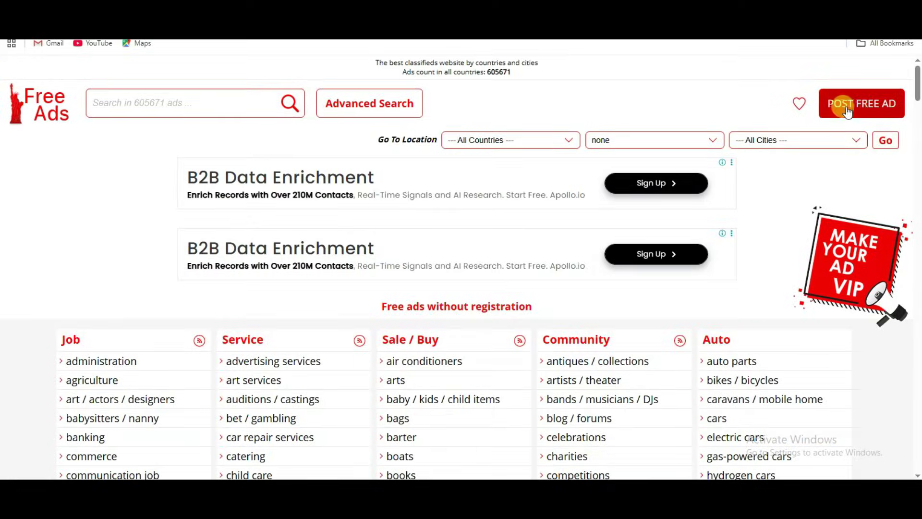
# Start a new free ad with category Sale / Buy, subcategory fashion accessories and group wedding
pyautogui.click(851, 111)
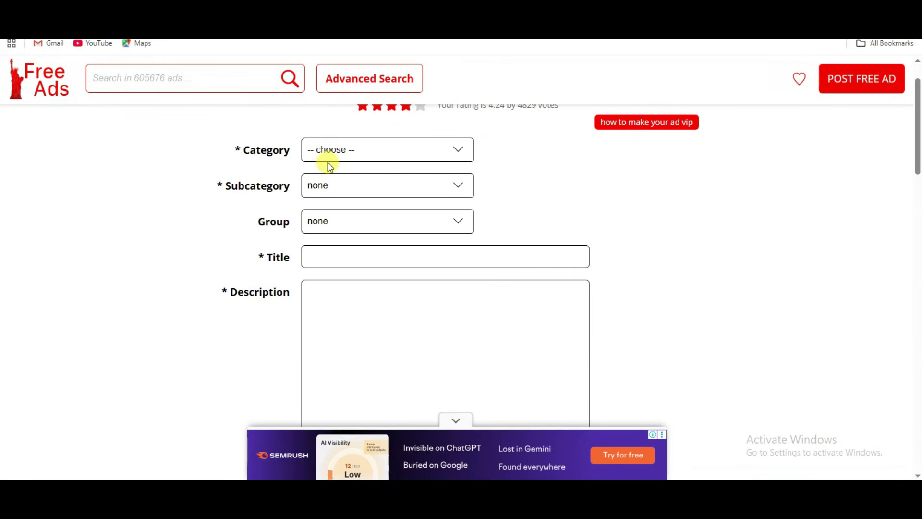
pyautogui.click(384, 157)
pyautogui.click(372, 197)
pyautogui.click(370, 192)
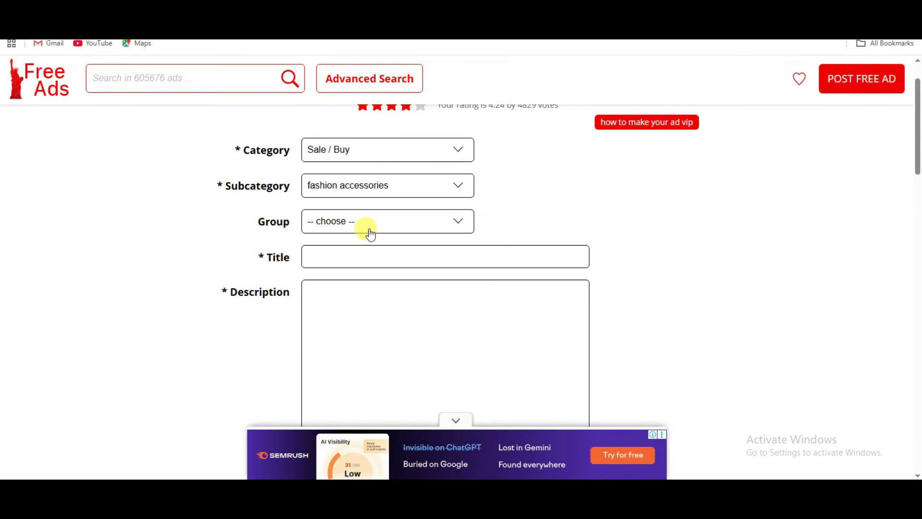
pyautogui.click(394, 222)
pyautogui.click(325, 450)
# Title the ad "7-Eleven Reward Entry Form – Eligibility & Information" and fill in the offer description, adding the site link after "check -"
pyautogui.scroll(-1, 351, 195)
pyautogui.click(342, 193)
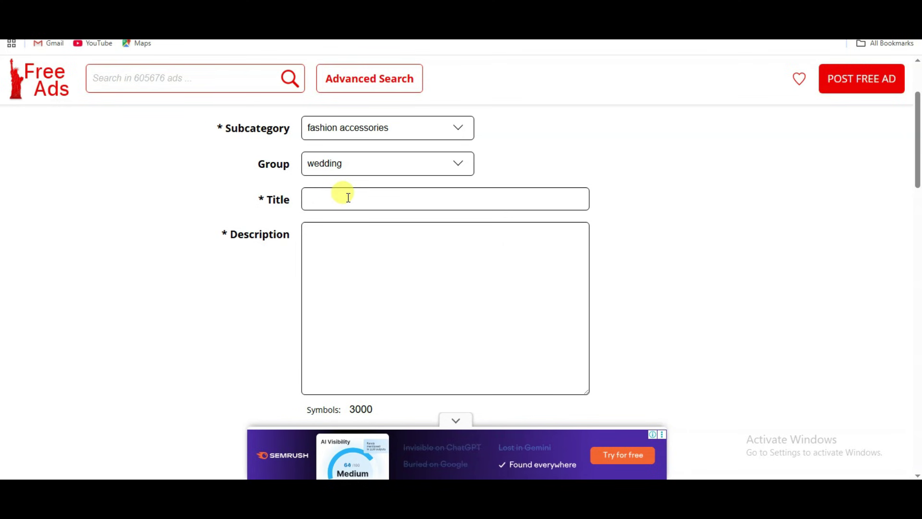
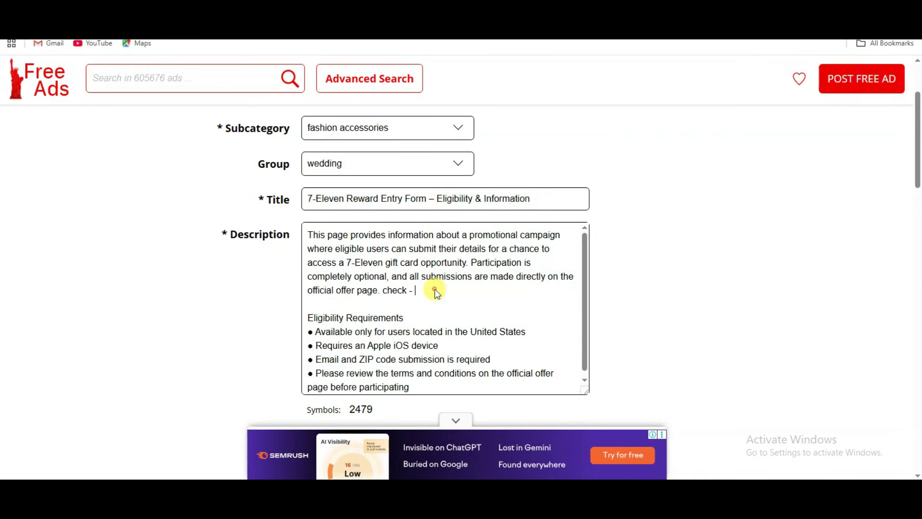
pyautogui.rightClick(435, 291)
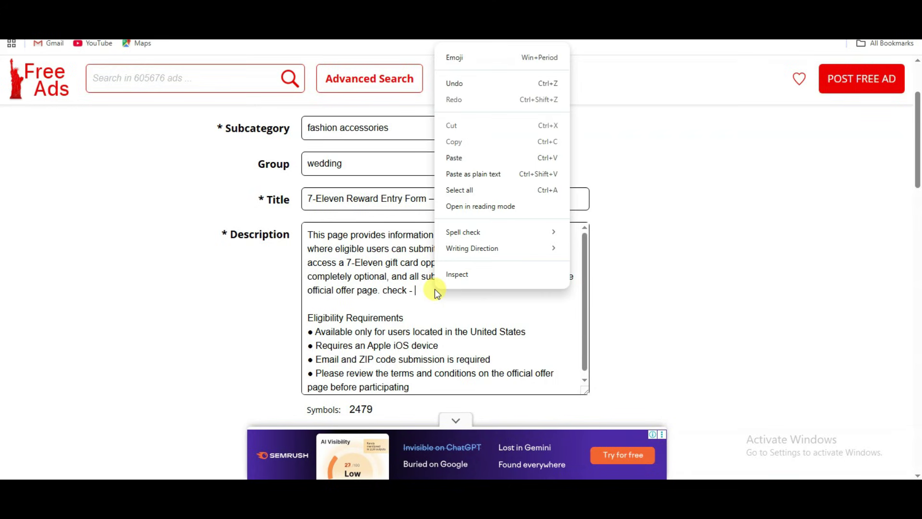
pyautogui.click(469, 157)
pyautogui.scroll(-6, 624, 269)
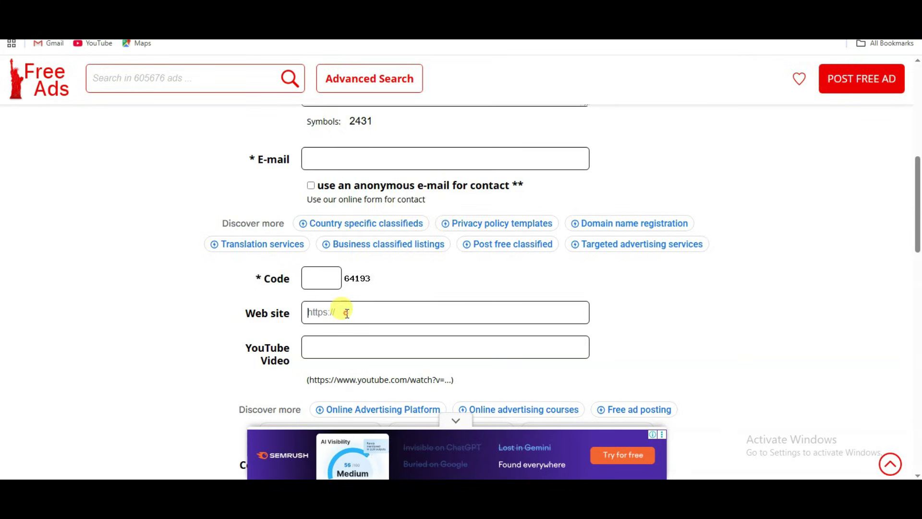
pyautogui.rightClick(346, 313)
pyautogui.click(345, 159)
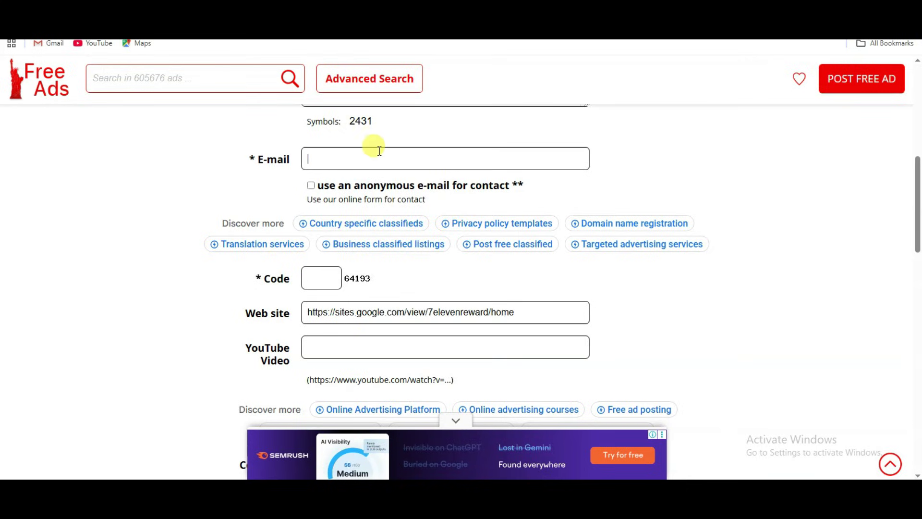
pyautogui.click(310, 186)
# Fill in the ad form's required Code field with the displayed verification code
pyautogui.scroll(-1, 317, 216)
pyautogui.click(321, 220)
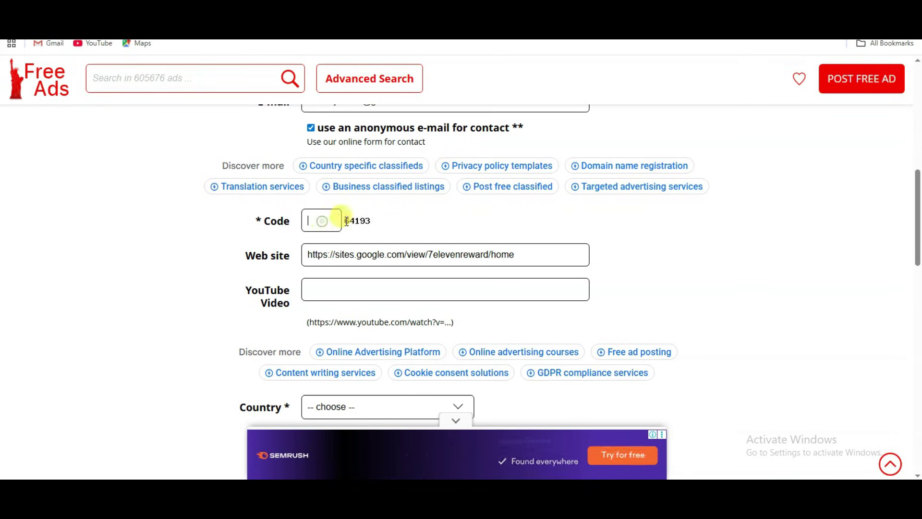
pyautogui.write('64193')
# Set the ad's country to USA, checking it against the allowed country in the CPAGrip 7-Eleven offer details
pyautogui.scroll(-2, 395, 228)
pyautogui.scroll(-2, 447, 211)
pyautogui.click(404, 179)
pyautogui.scroll(-10, 402, 240)
pyautogui.scroll(-10, 402, 243)
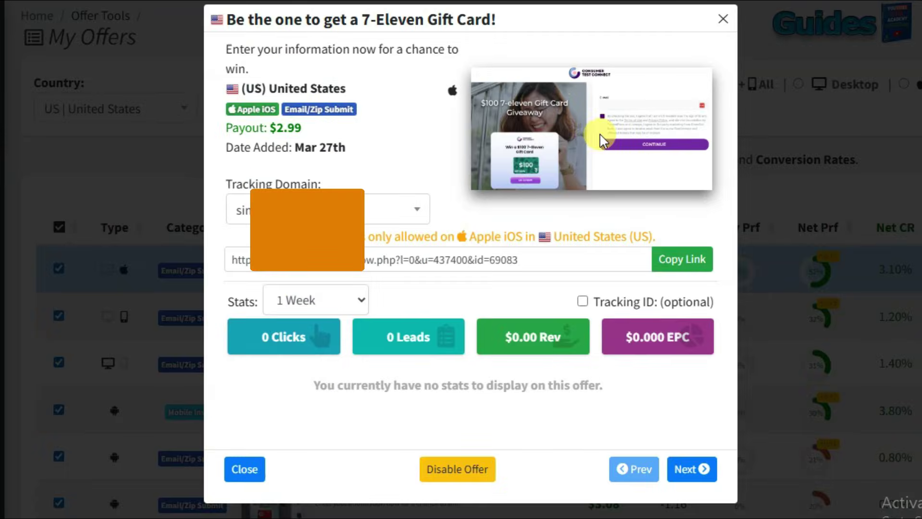
pyautogui.moveTo(652, 238); pyautogui.dragTo(554, 238)
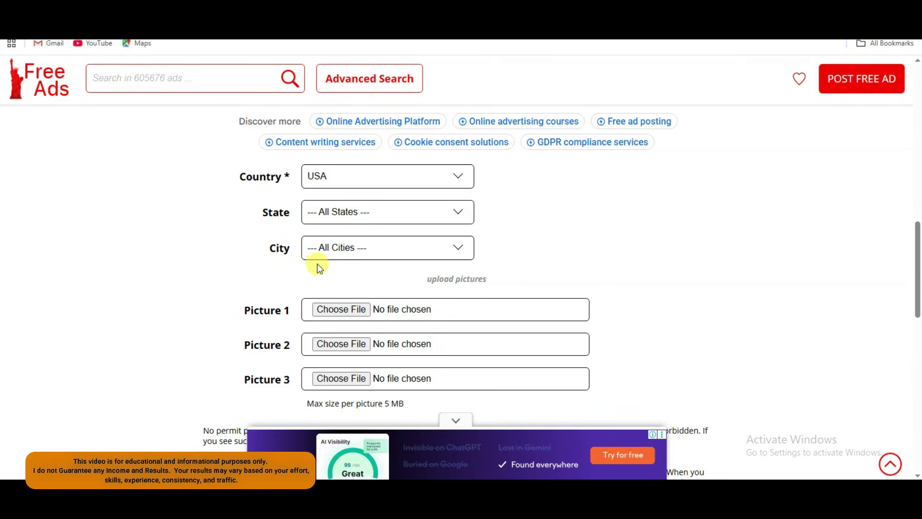
# Submit the completed 7-Eleven ad for publication, leaving the state and city at all states and all cities
pyautogui.scroll(-2, 351, 230)
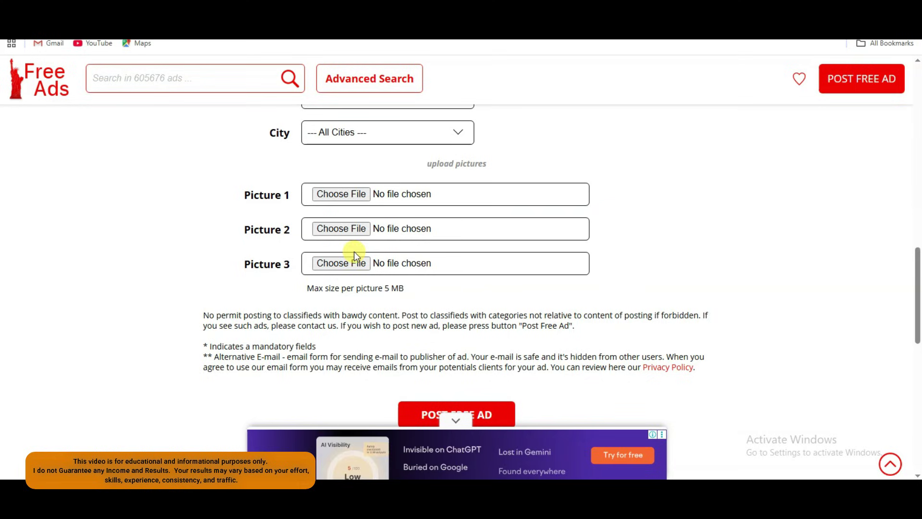
pyautogui.scroll(-1, 446, 221)
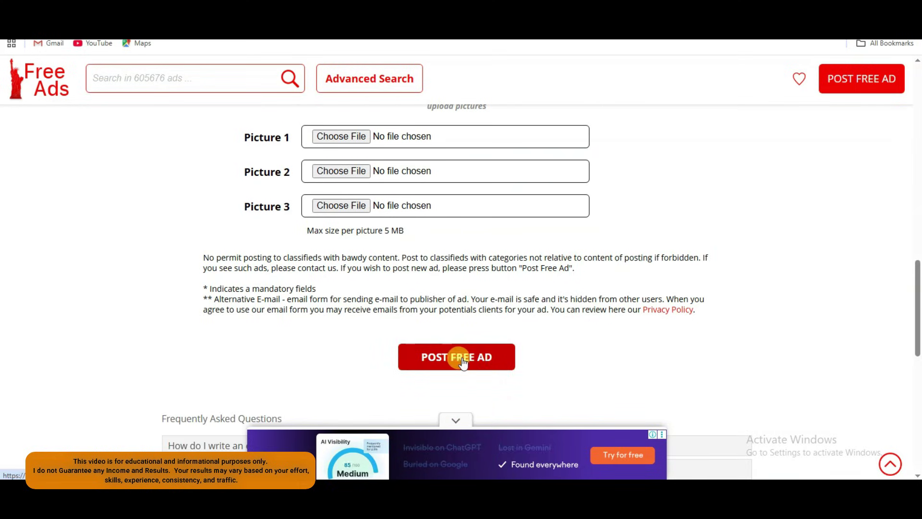
pyautogui.click(426, 361)
pyautogui.moveTo(352, 261); pyautogui.dragTo(601, 267)
pyautogui.click(537, 290)
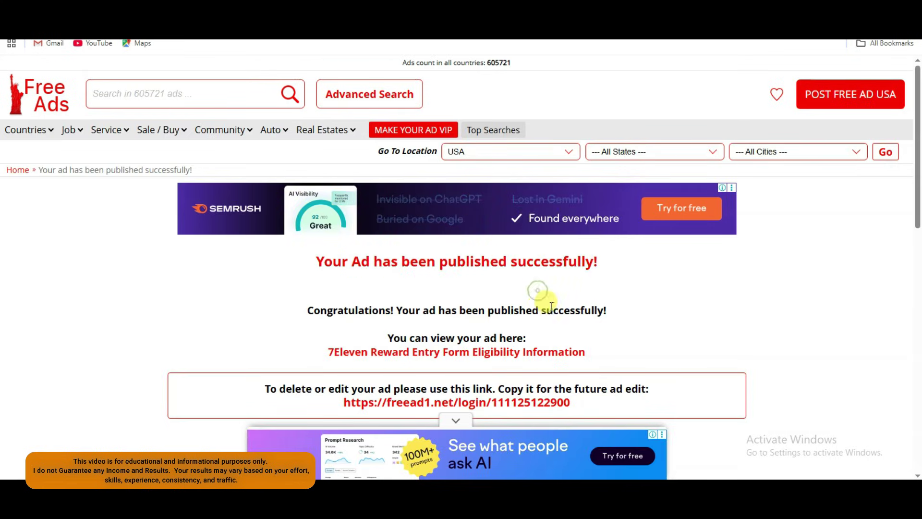
# Open the published ad to review its title, description, website link and image, and look over the linked landing page
pyautogui.click(460, 357)
pyautogui.moveTo(300, 121); pyautogui.dragTo(510, 125)
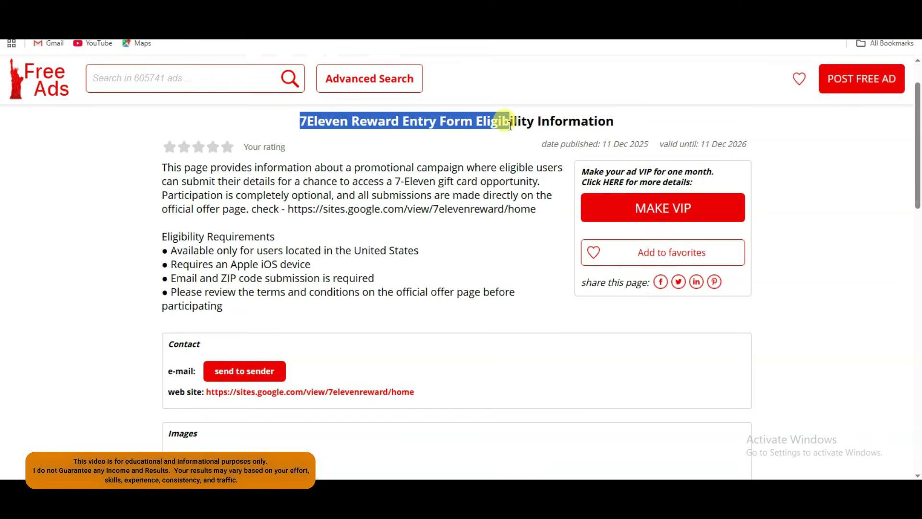
pyautogui.moveTo(162, 168); pyautogui.dragTo(224, 307)
pyautogui.click(243, 251)
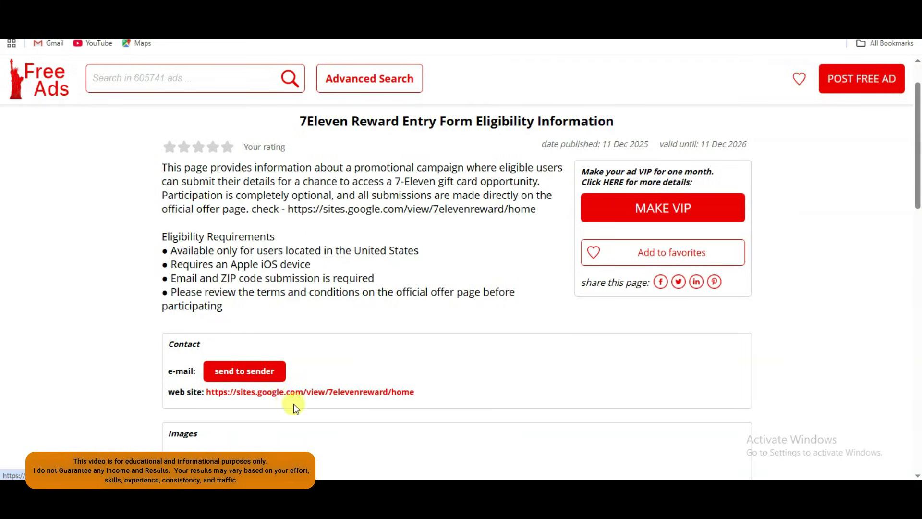
pyautogui.scroll(-3, 300, 402)
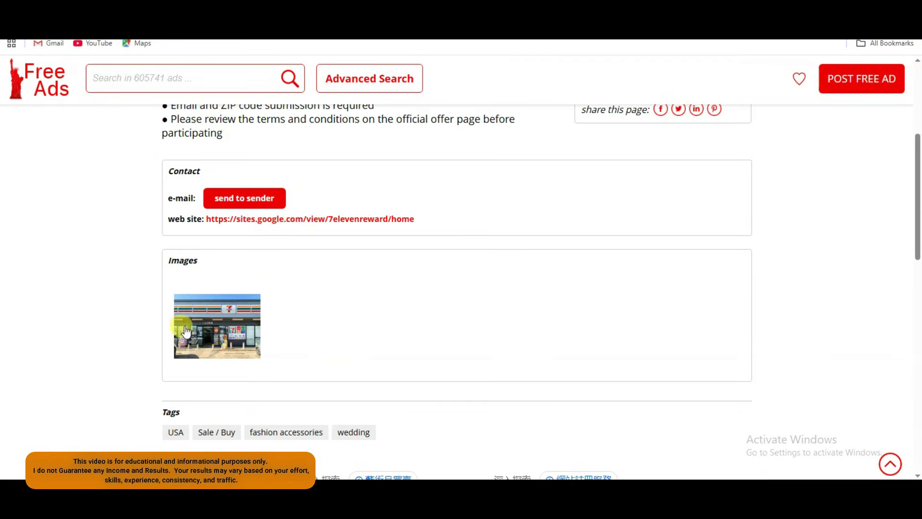
pyautogui.scroll(3, 297, 327)
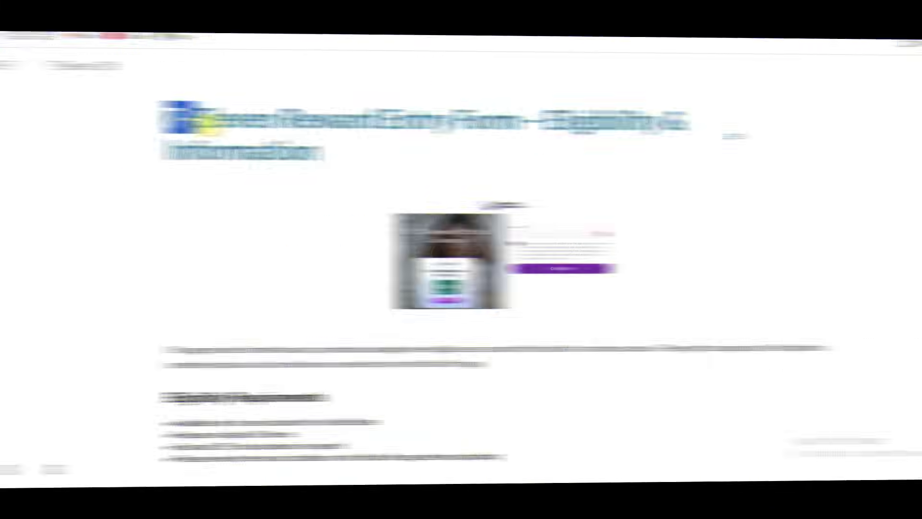
pyautogui.scroll(-7, 266, 279)
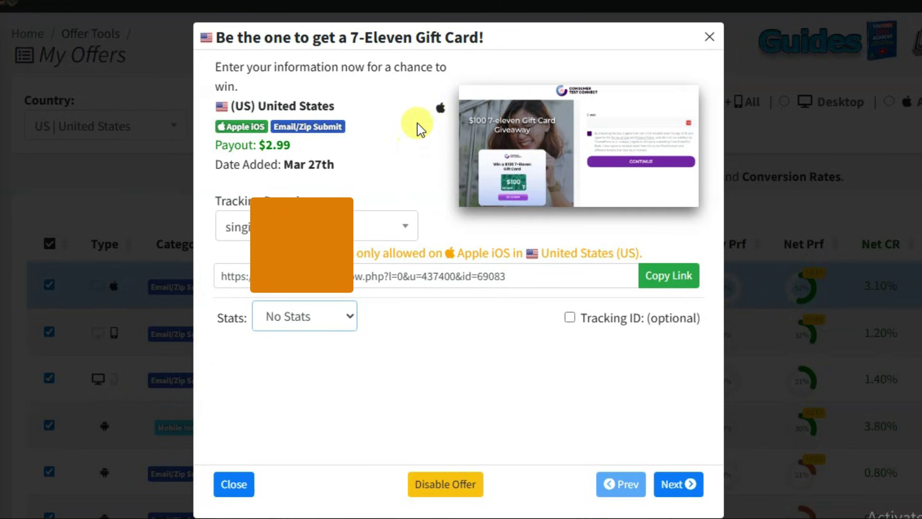
# Review the conversion type and payout of the 7-Eleven Gift Card offer in CPAGrip
pyautogui.moveTo(275, 128); pyautogui.dragTo(341, 128)
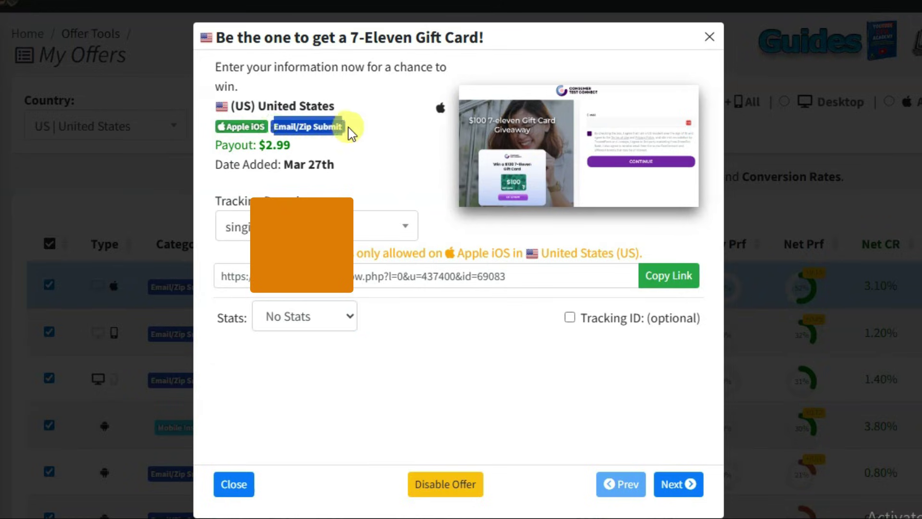
pyautogui.click(355, 134)
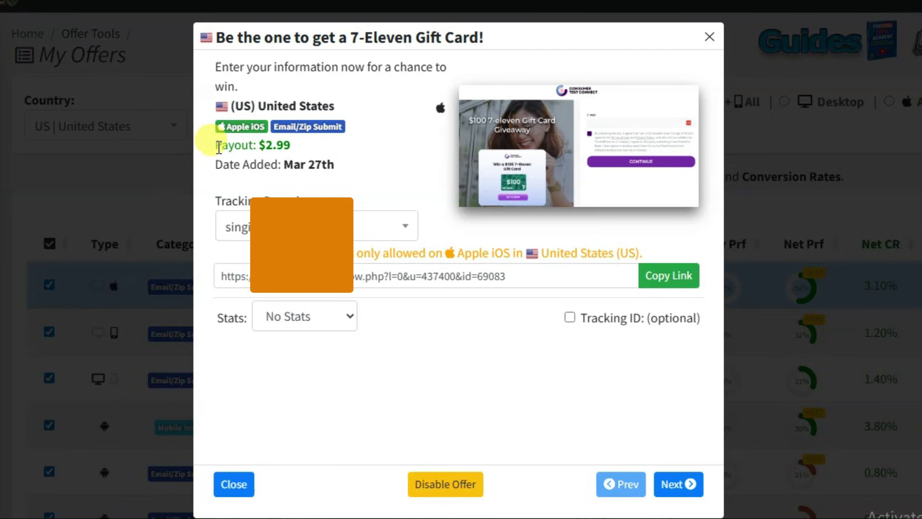
pyautogui.moveTo(237, 145); pyautogui.dragTo(301, 146)
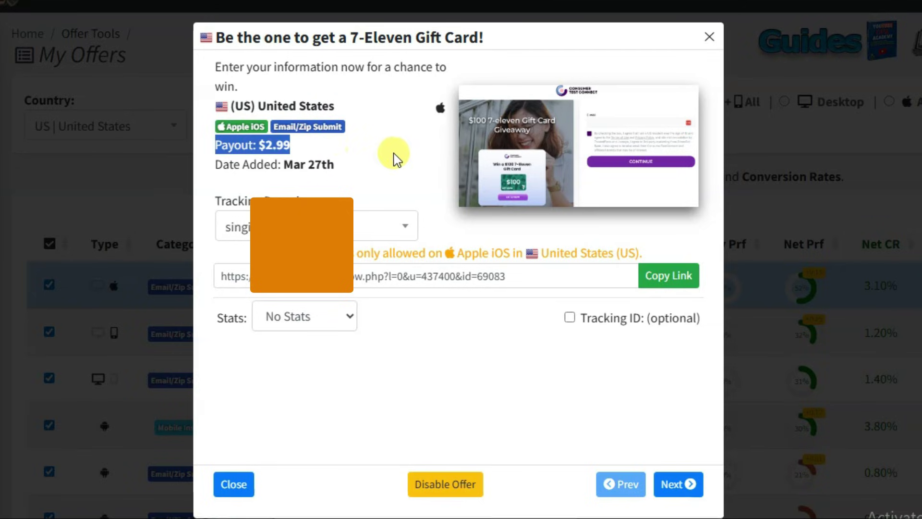